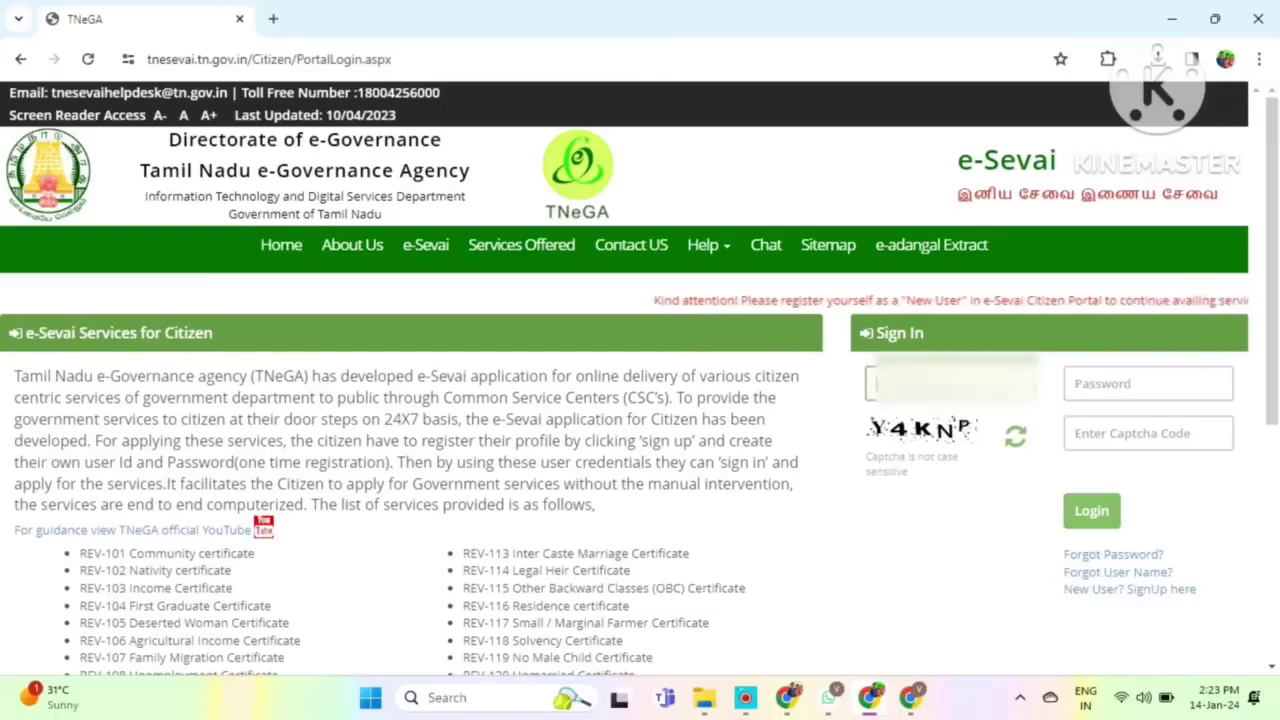
- Turn Caps Lock off on the sign-in page before entering credentials
{"action": "key", "text": "Caps_Lock"}
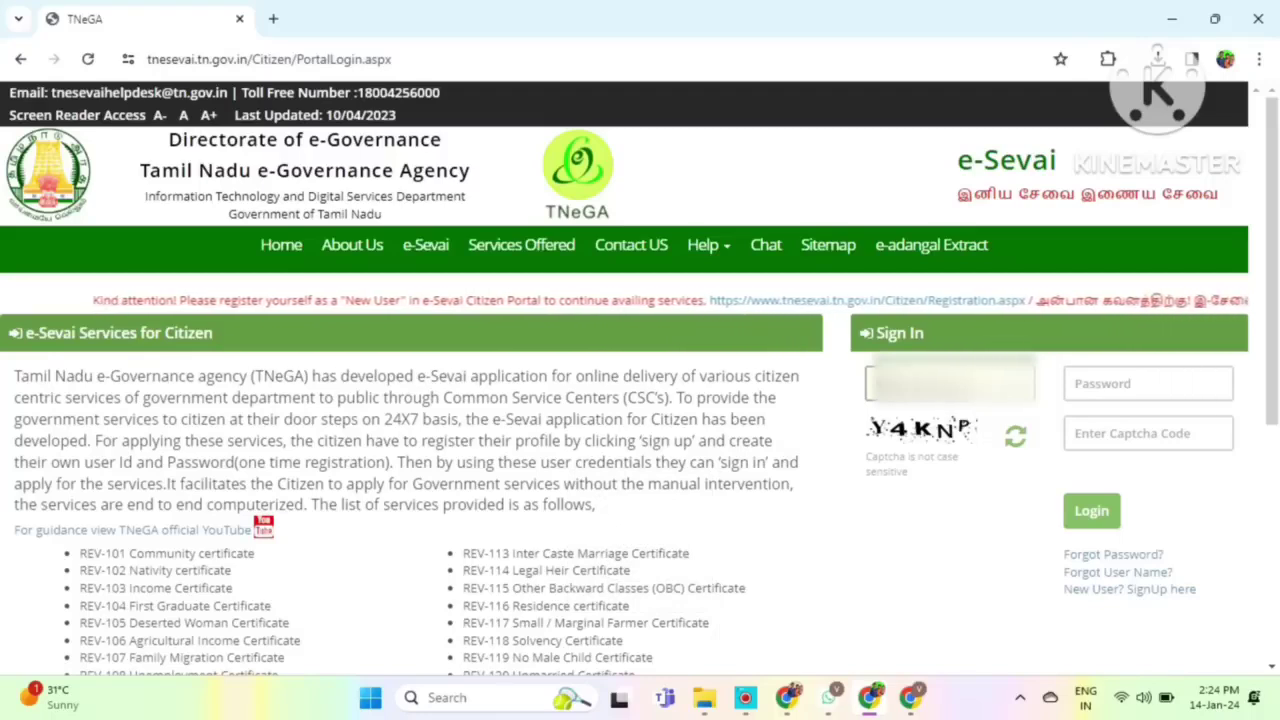
- Enter the account password and captcha code y4knp, then sign in
{"action": "left_click", "coordinate": [1148, 383]}
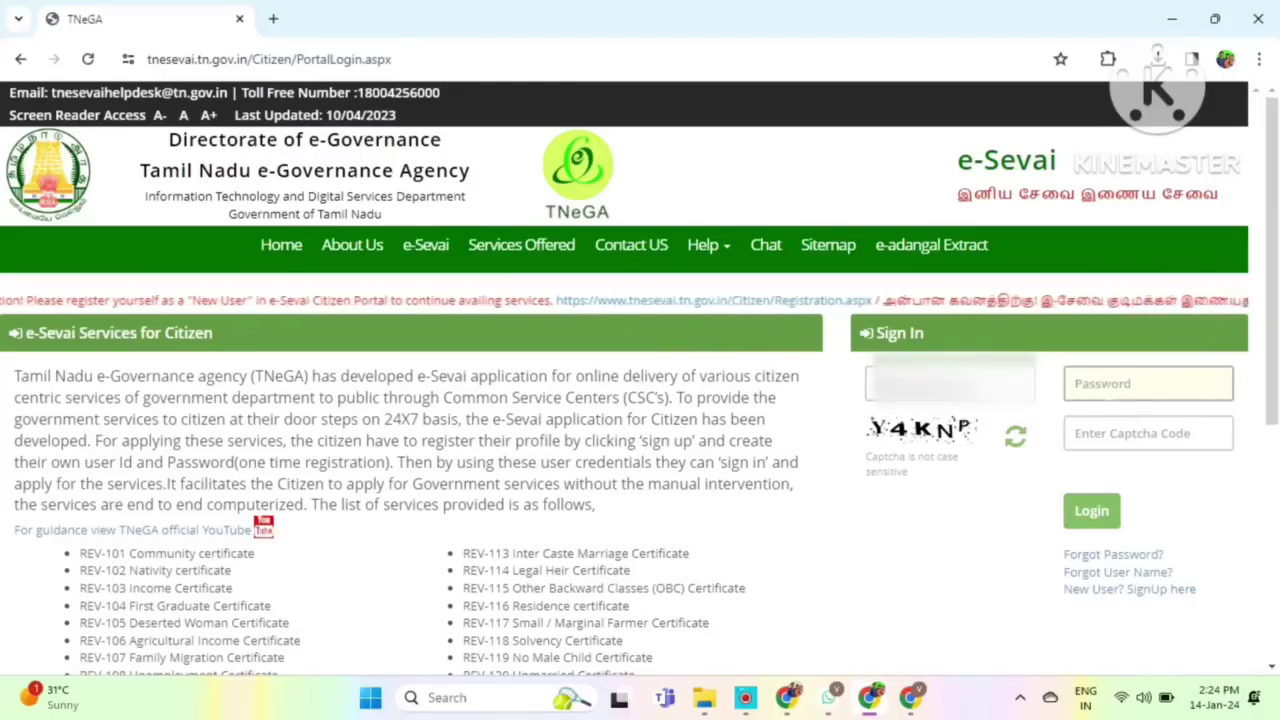
{"action": "key", "text": "Caps_Lock"}
{"action": "type", "text": "•"}
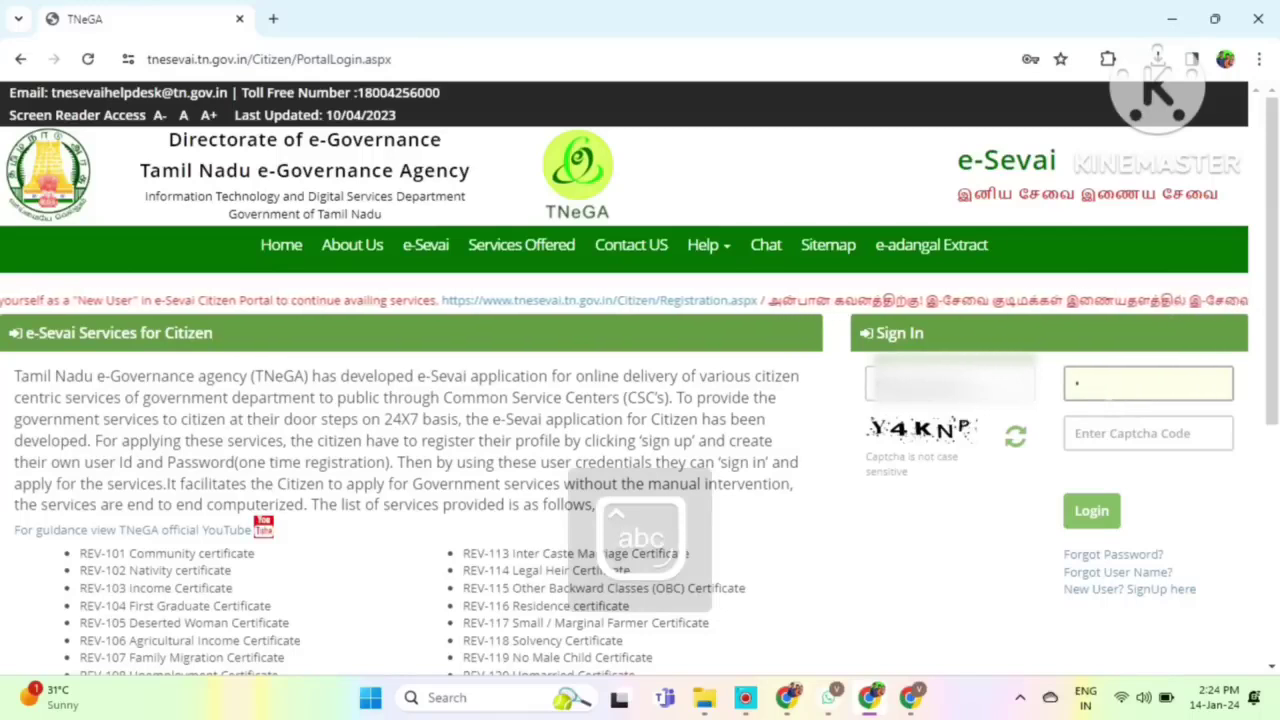
{"action": "type", "text": "•••"}
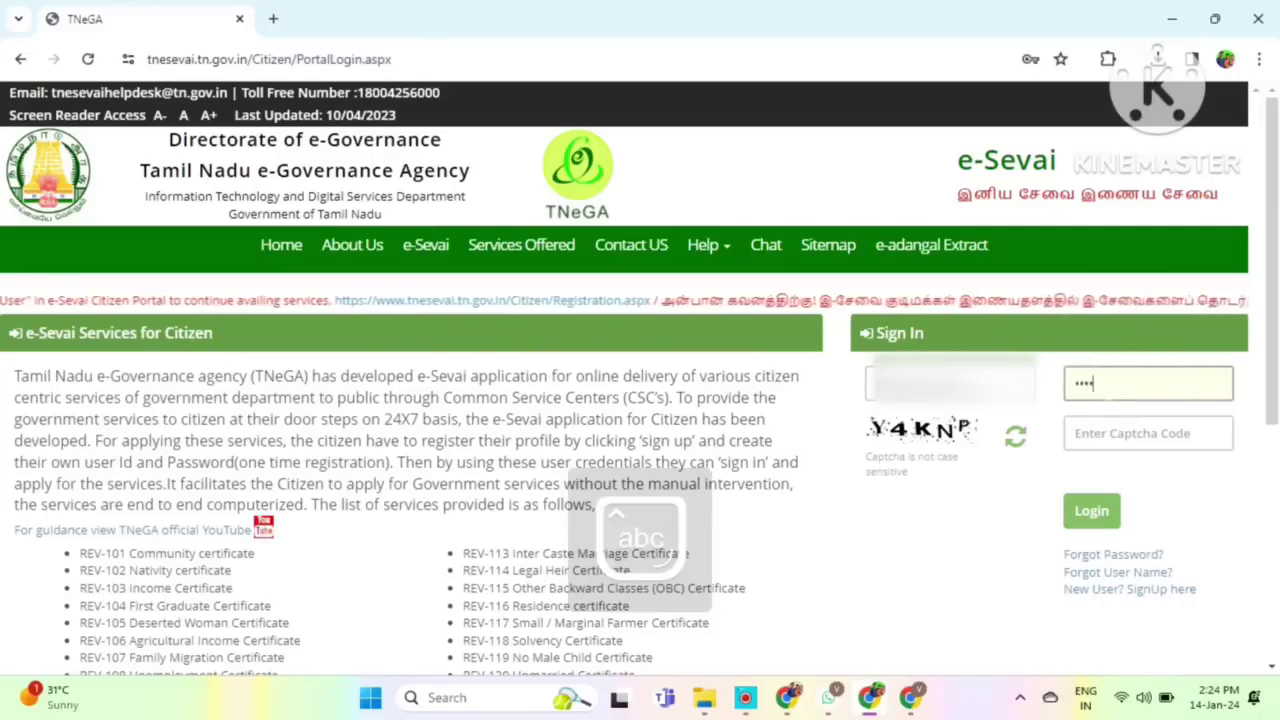
{"action": "type", "text": "••••"}
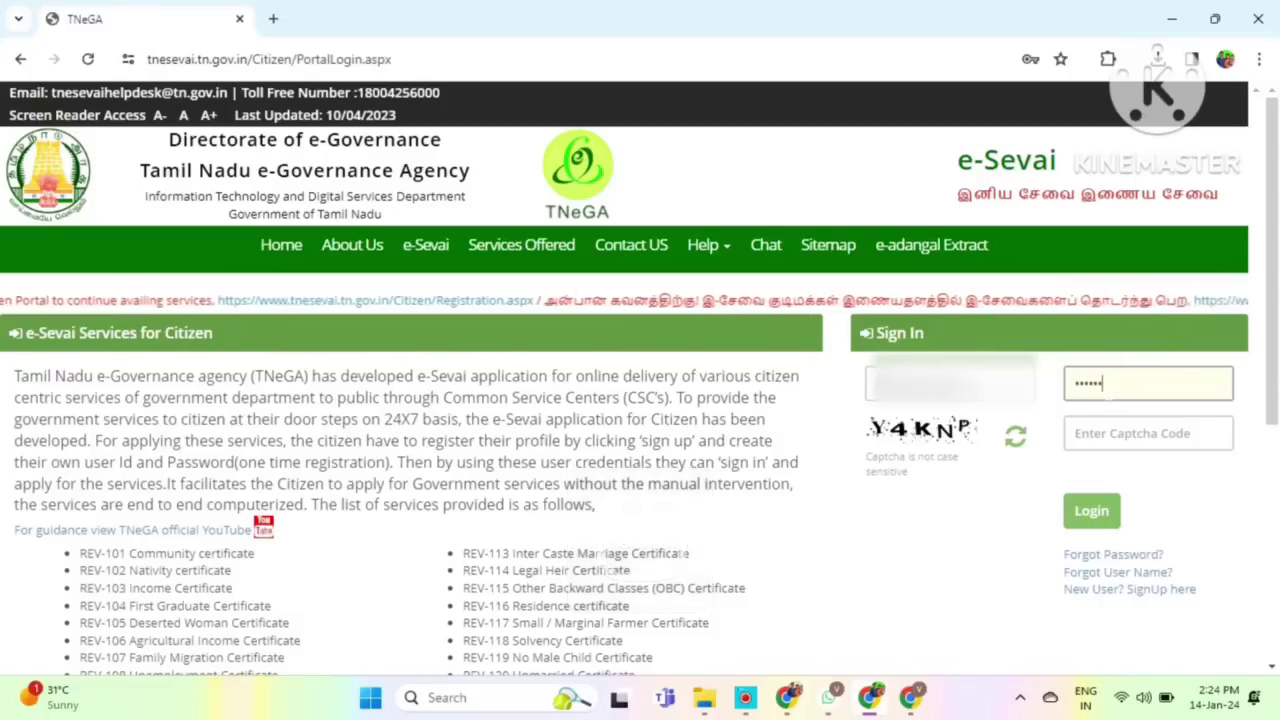
{"action": "type", "text": "•"}
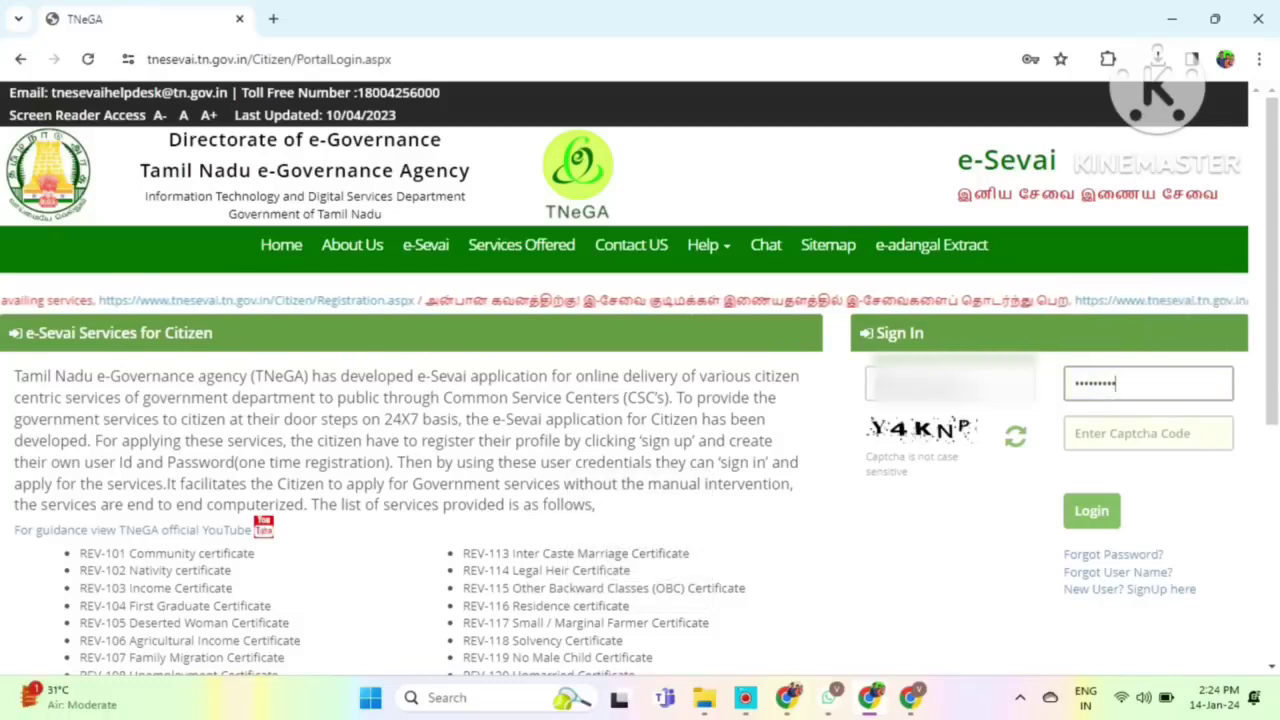
{"action": "left_click", "coordinate": [1148, 433]}
{"action": "type", "text": "y"}
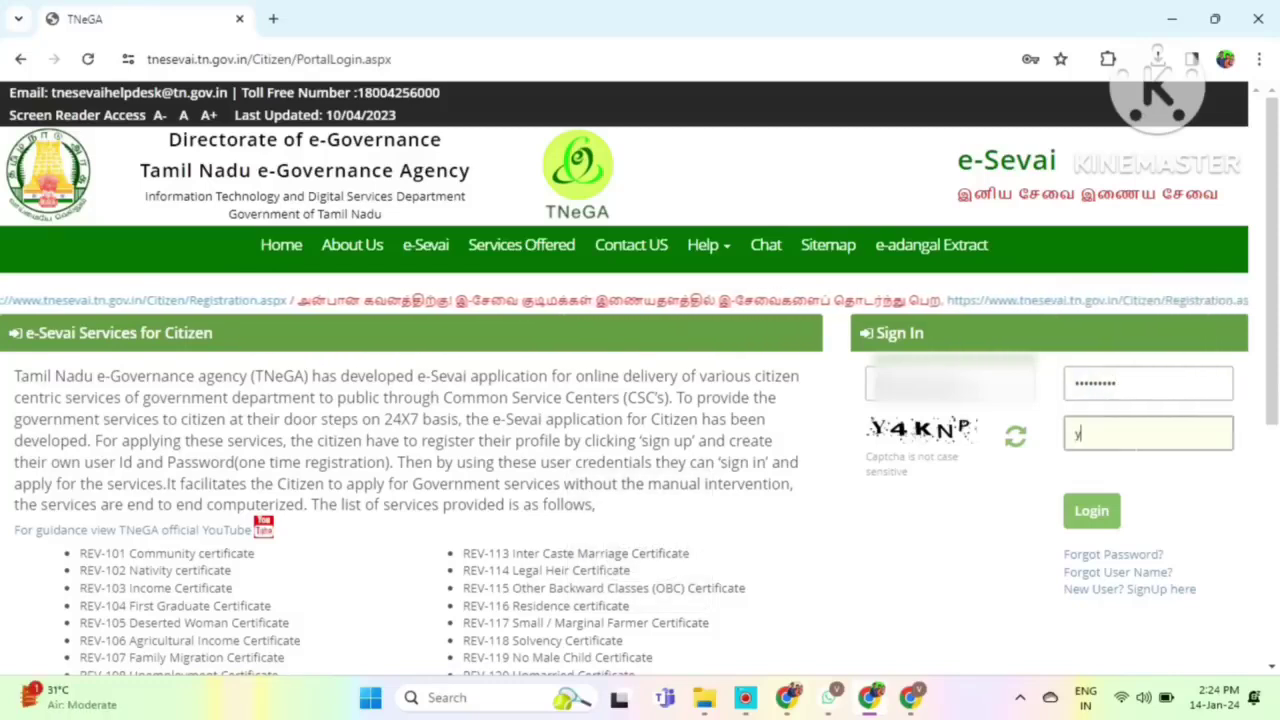
{"action": "type", "text": "4k"}
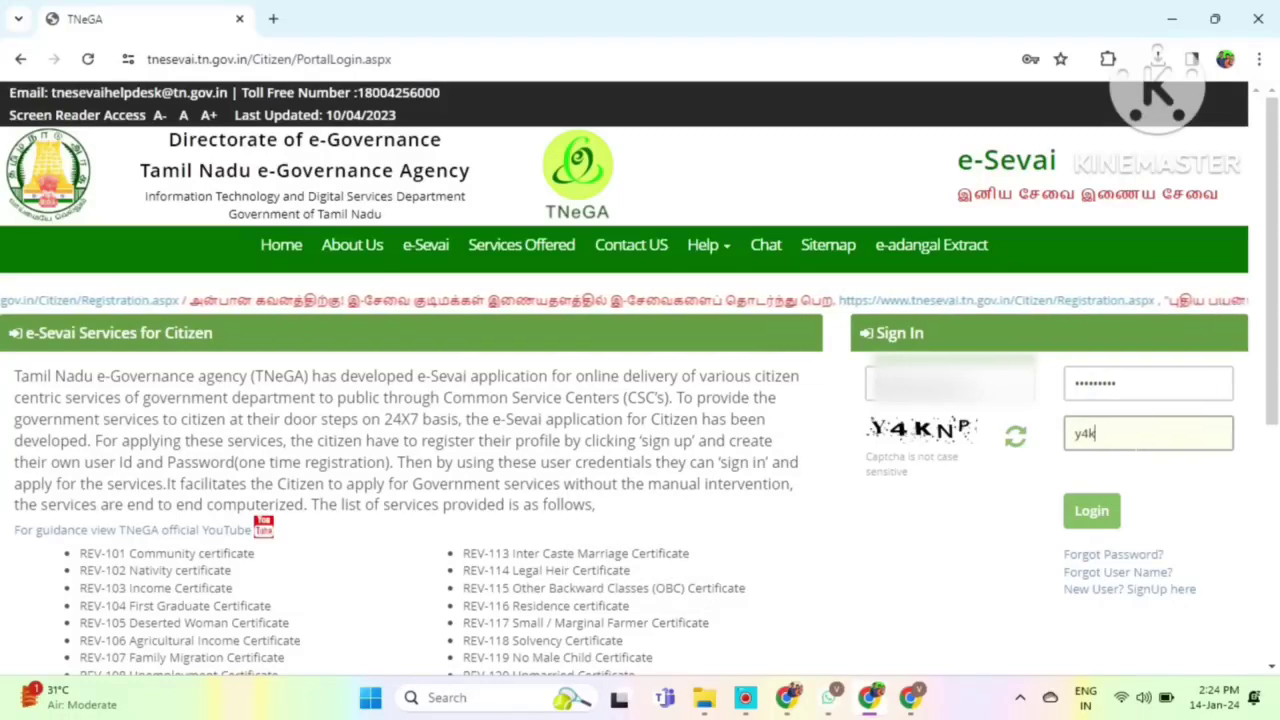
{"action": "type", "text": "np"}
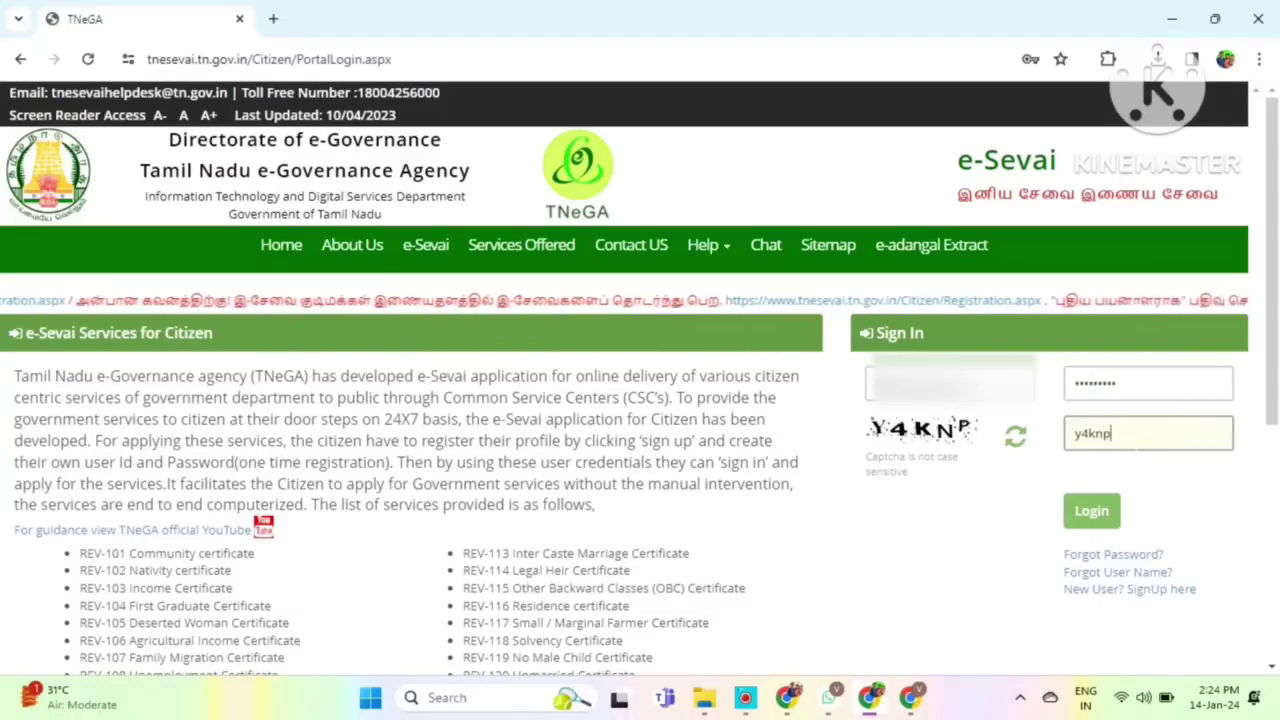
{"action": "left_click", "coordinate": [1093, 511]}
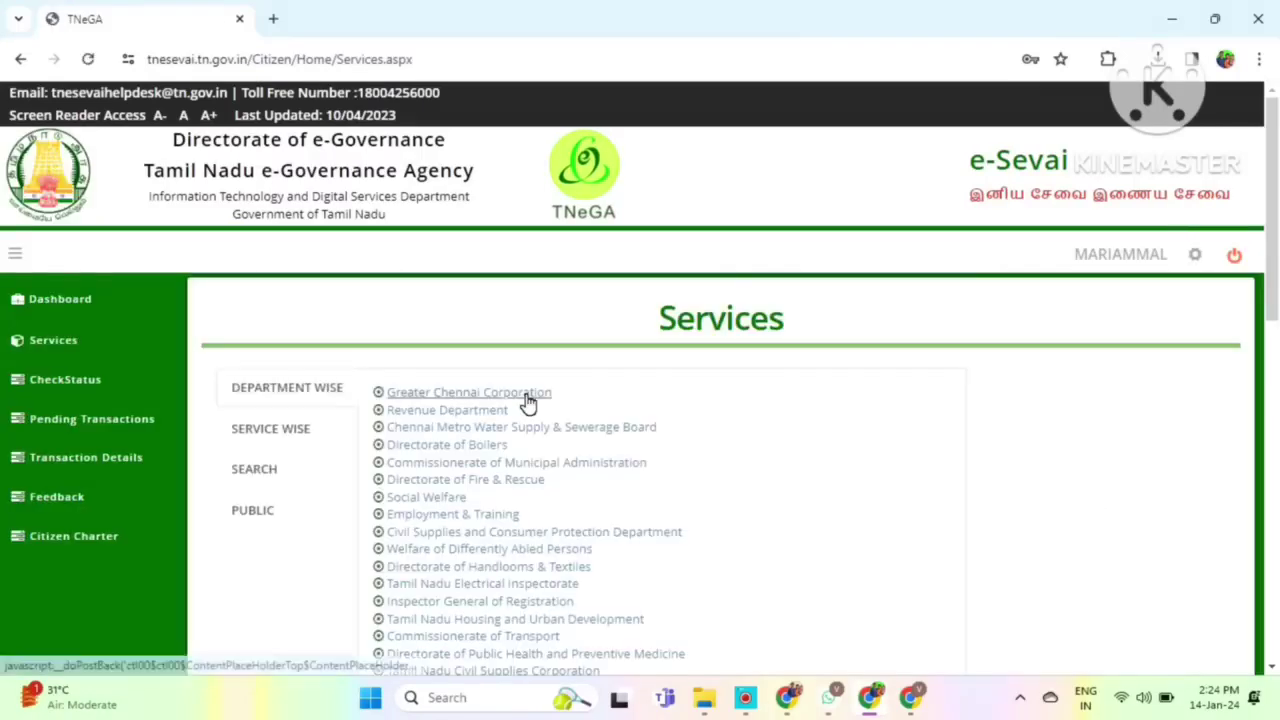
- Open REV-101 Community certificate under Revenue Department to reach the e-District instructions page
{"action": "left_click", "coordinate": [472, 414]}
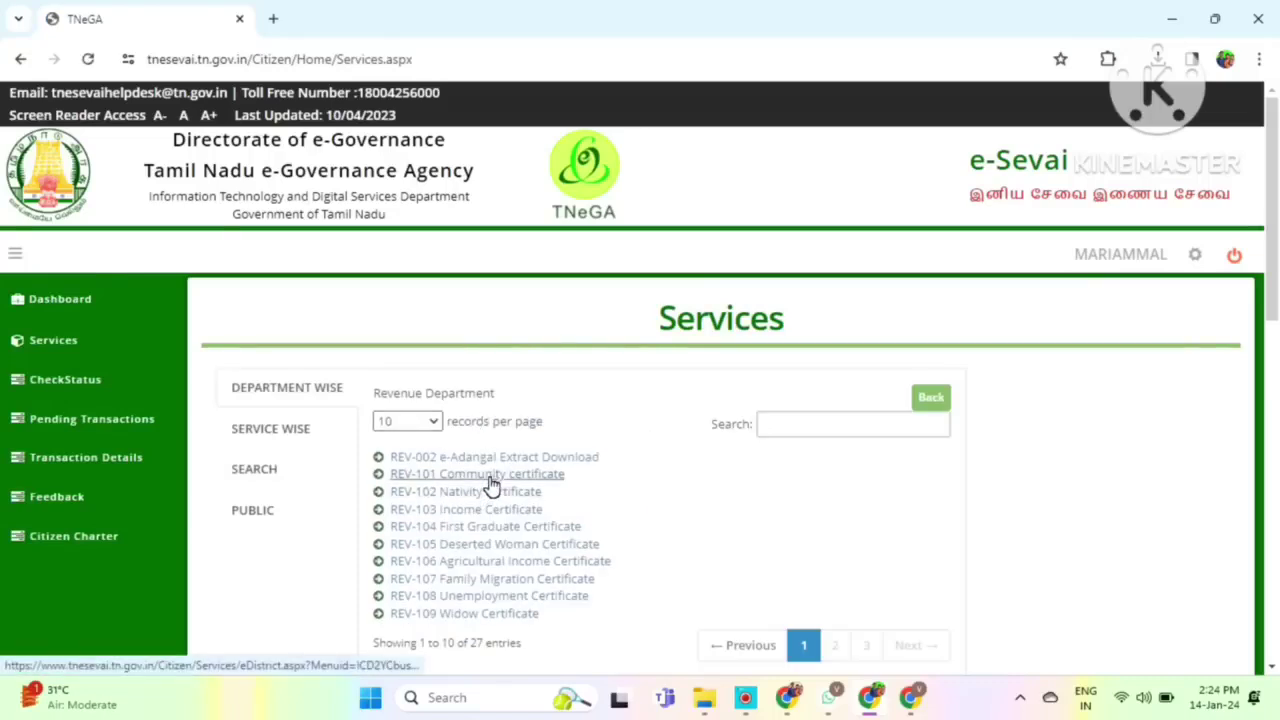
{"action": "left_click", "coordinate": [491, 484]}
{"action": "left_click", "coordinate": [968, 60]}
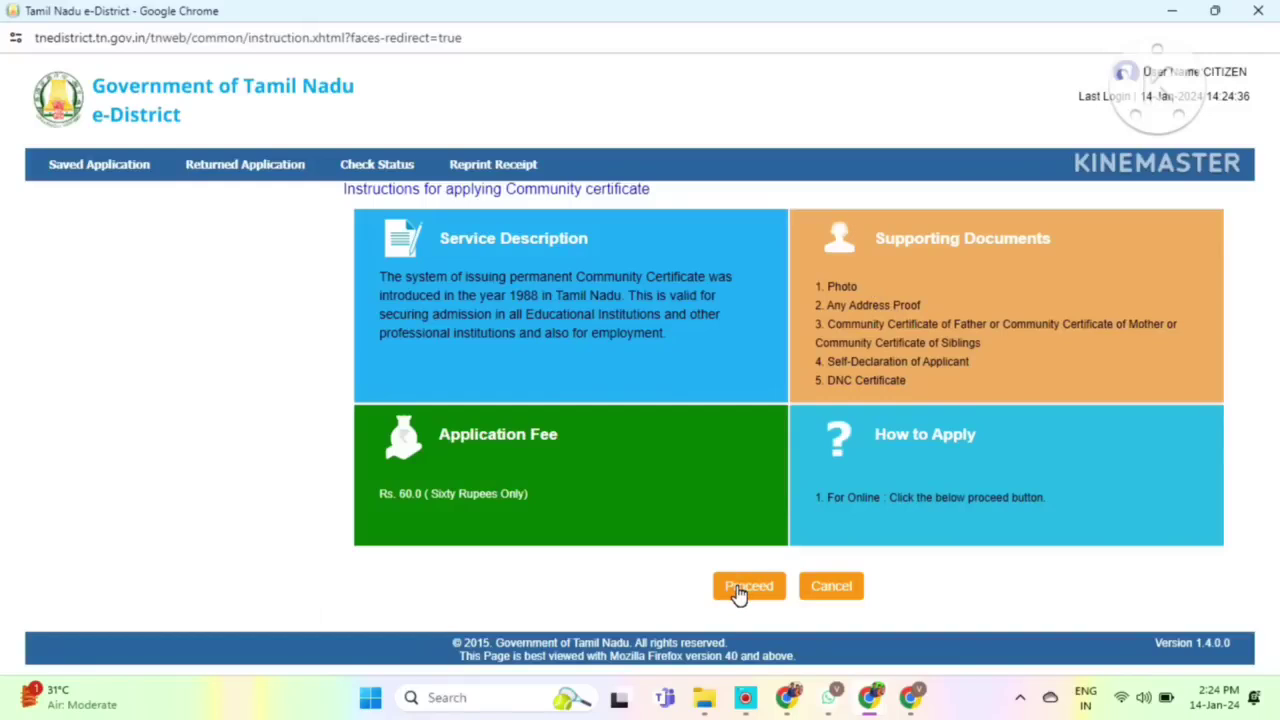
{"action": "left_click", "coordinate": [738, 590]}
{"action": "left_click", "coordinate": [766, 598]}
{"action": "left_click", "coordinate": [752, 590]}
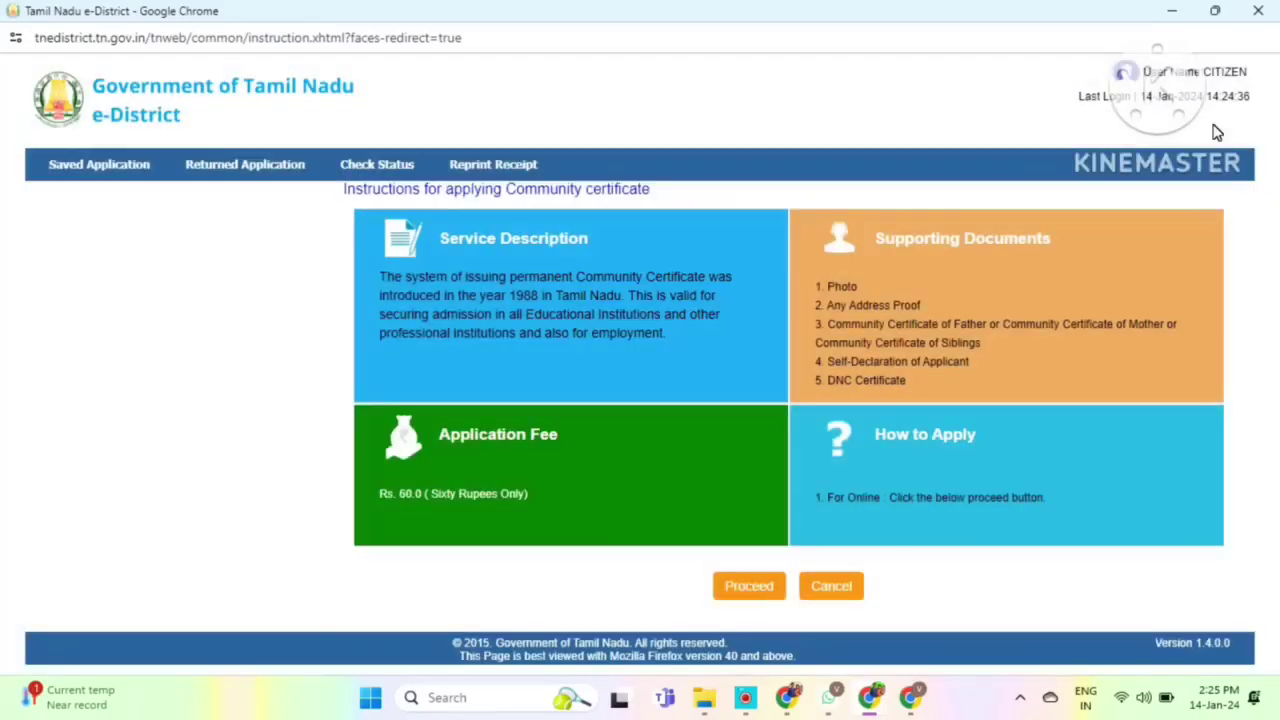
{"action": "left_click", "coordinate": [1215, 10]}
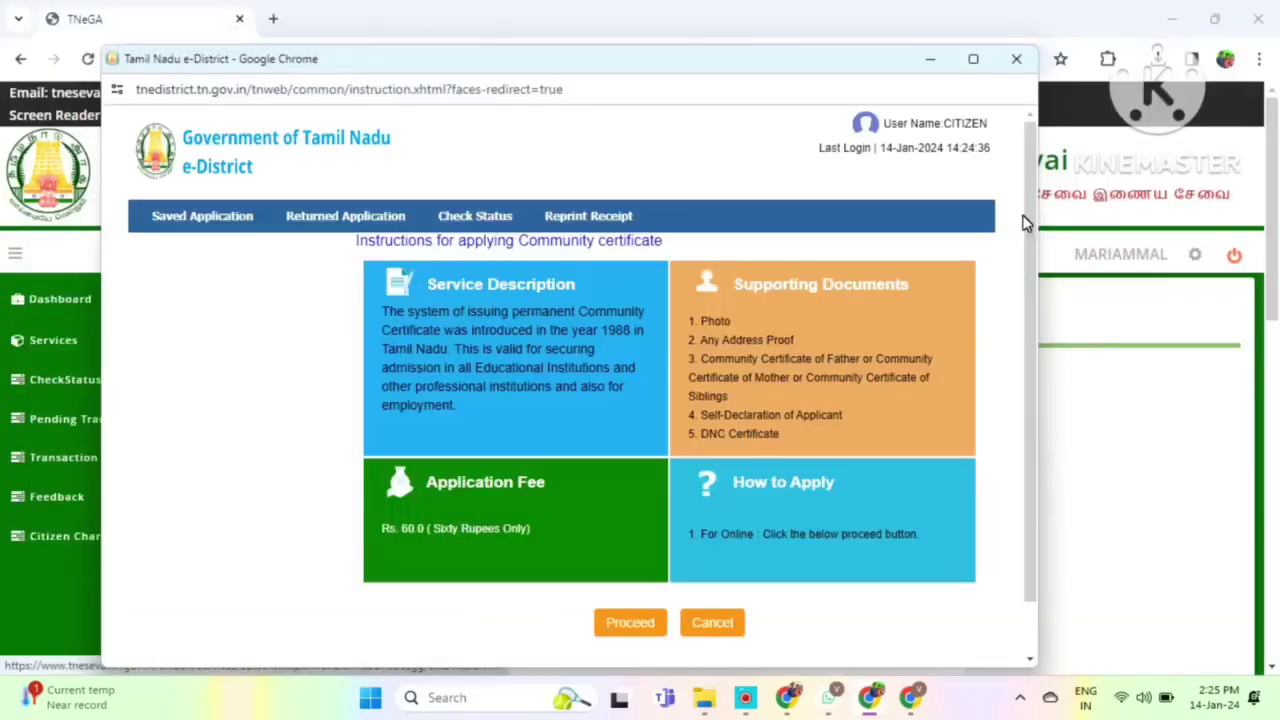
{"action": "left_click", "coordinate": [978, 50]}
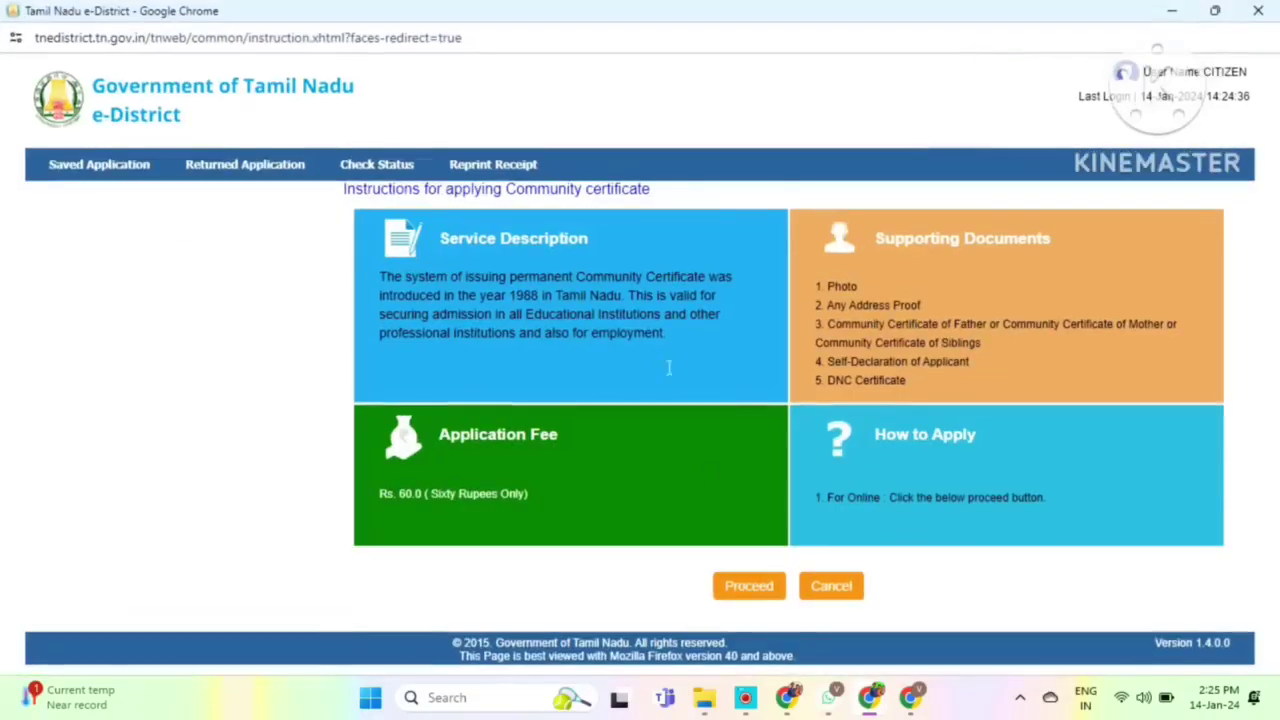
{"action": "left_click", "coordinate": [758, 589]}
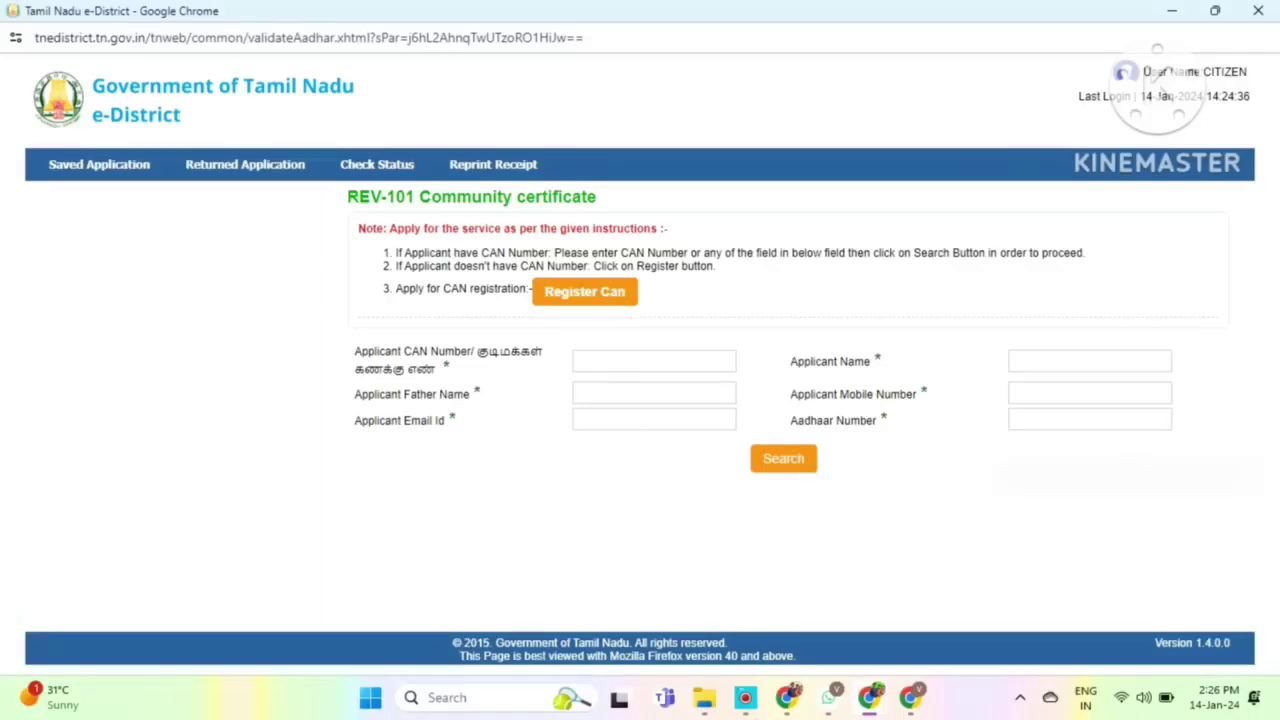
- Search for the applicant by Aadhaar number and scroll to the date-of-birth section
{"action": "left_click_drag", "start_coordinate": [471, 351], "coordinate": [349, 359]}
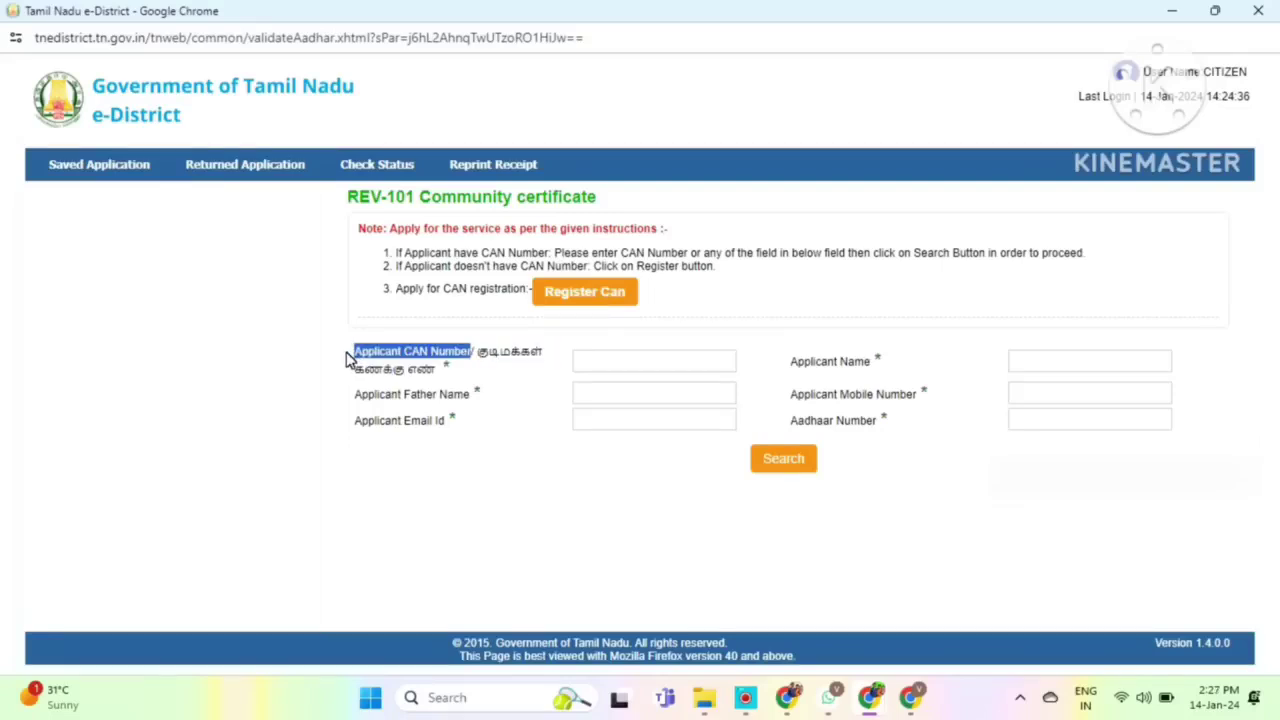
{"action": "left_click", "coordinate": [1063, 420]}
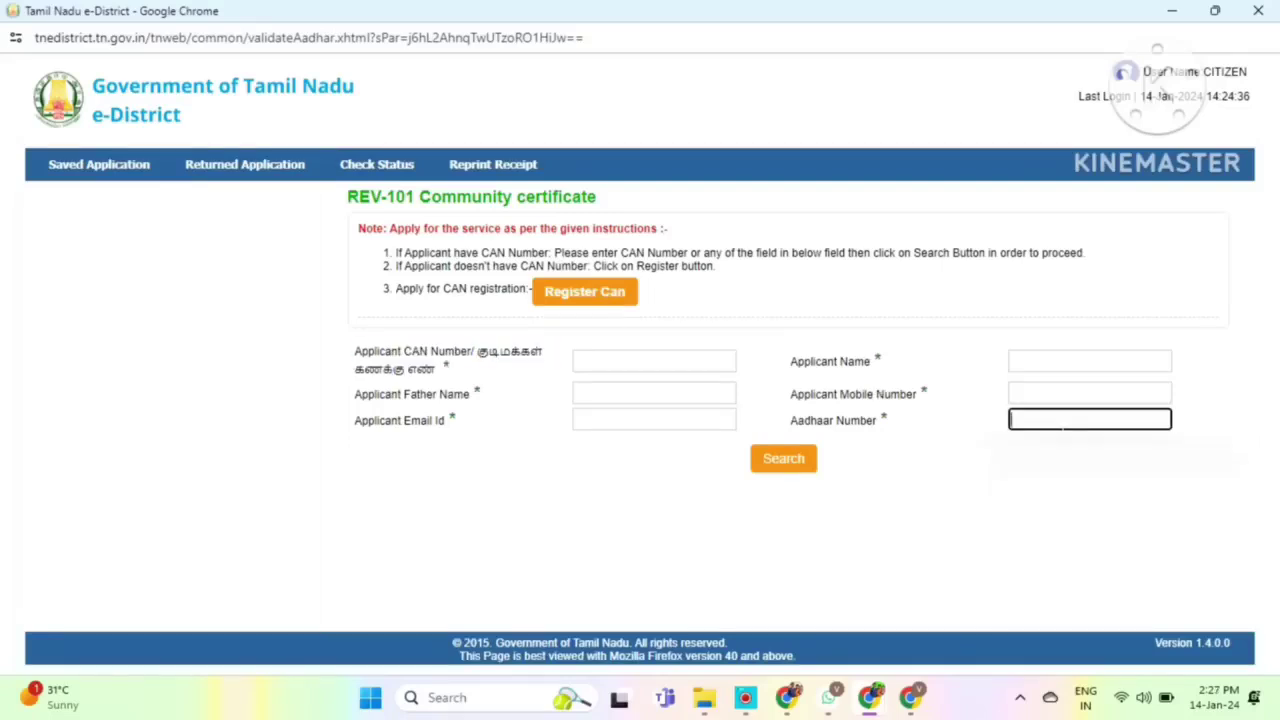
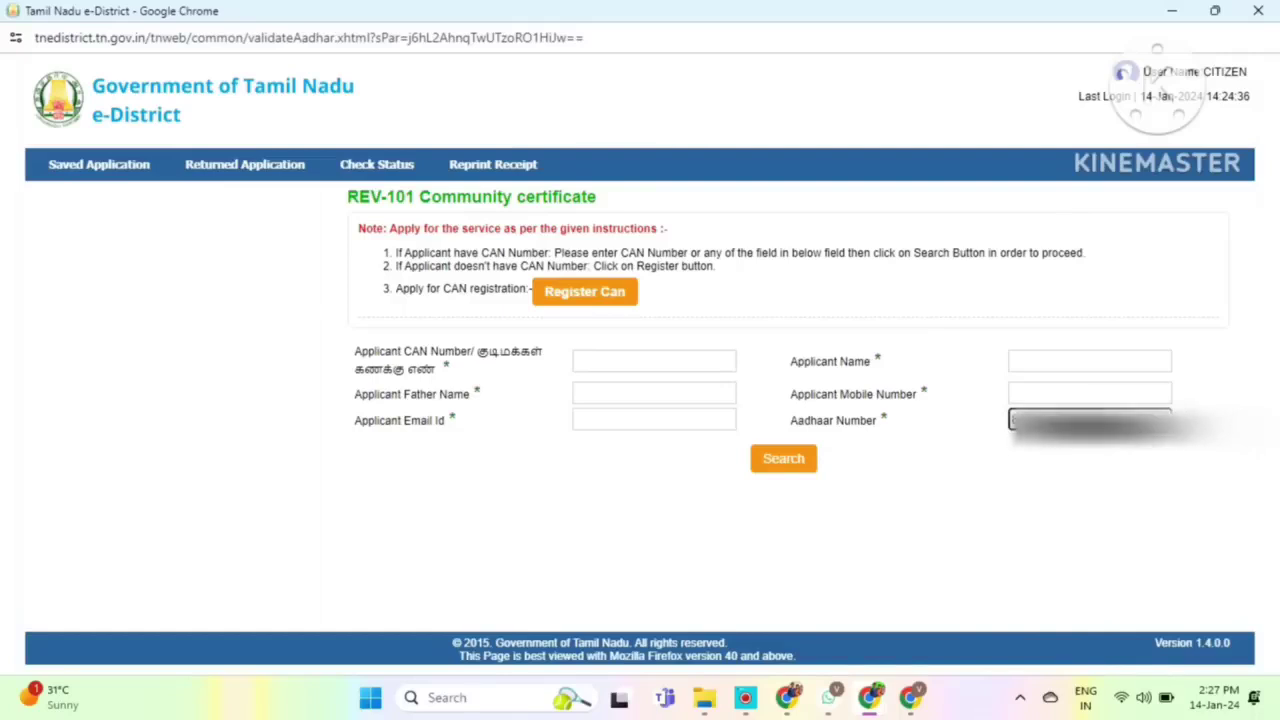
{"action": "left_click", "coordinate": [799, 457]}
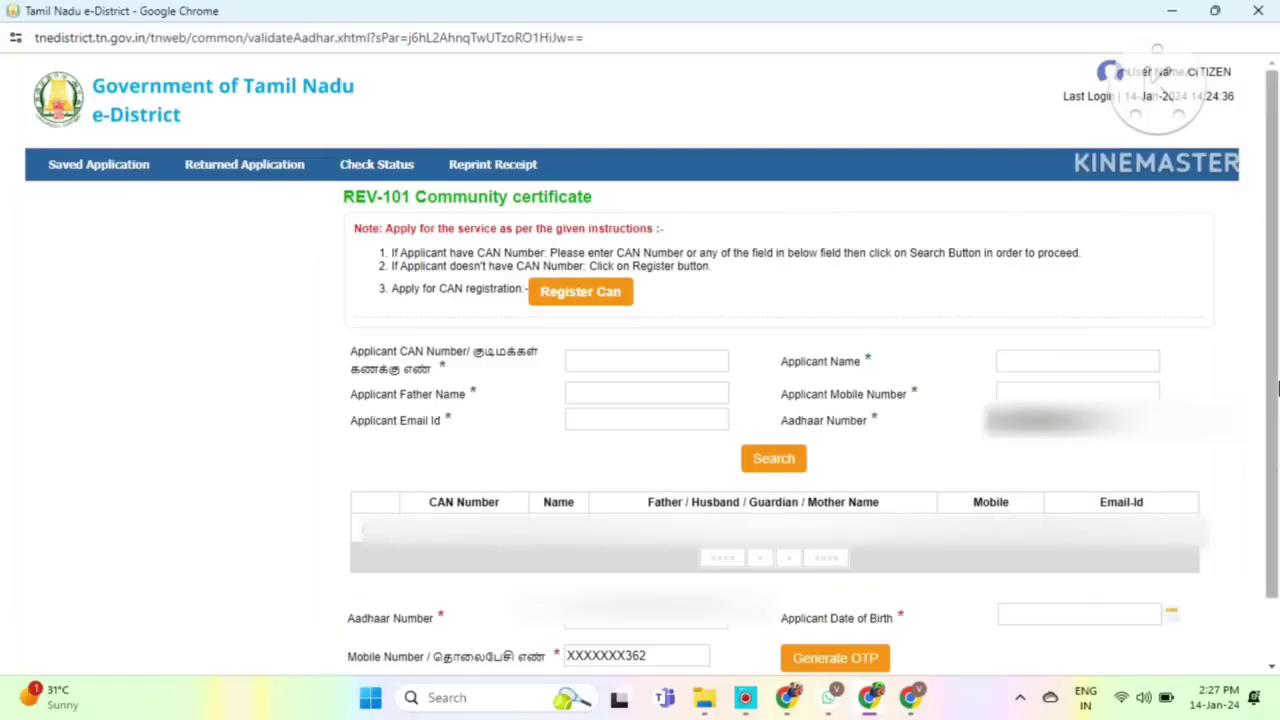
{"action": "scroll", "coordinate": [1276, 388], "scroll_direction": "down", "scroll_amount": 1}
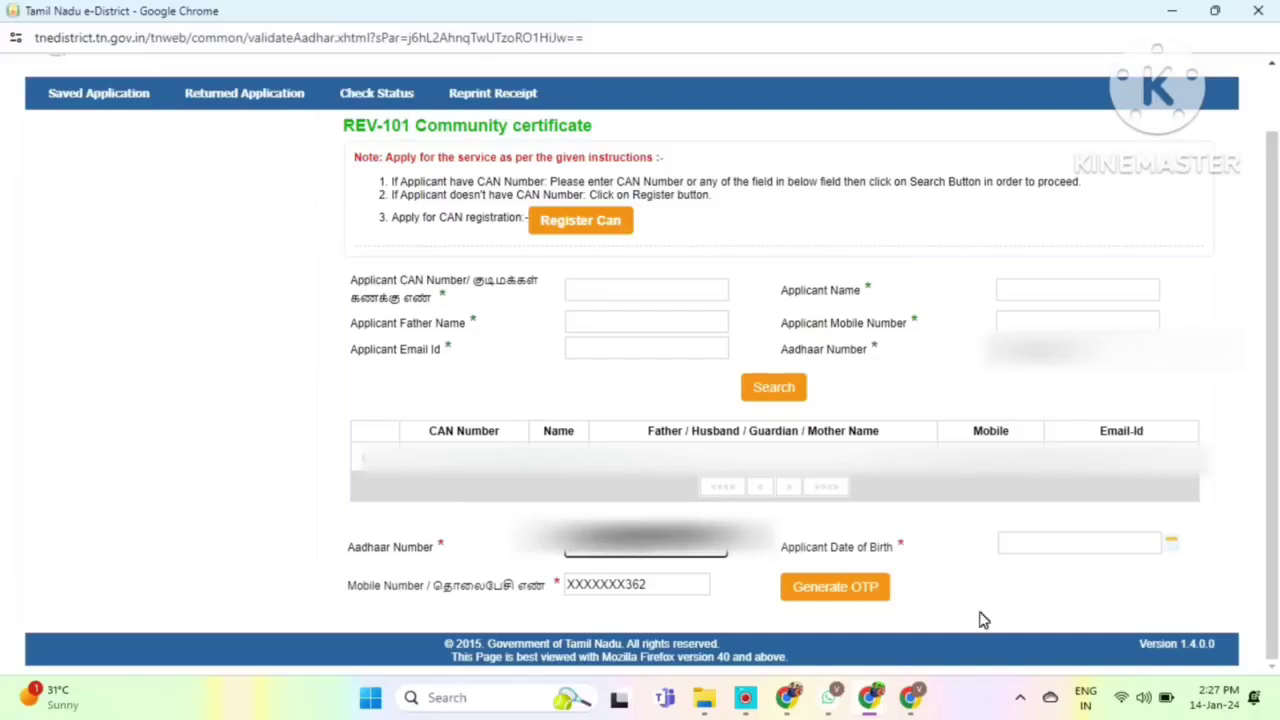
{"action": "left_click", "coordinate": [1177, 545]}
{"action": "left_click", "coordinate": [1177, 545]}
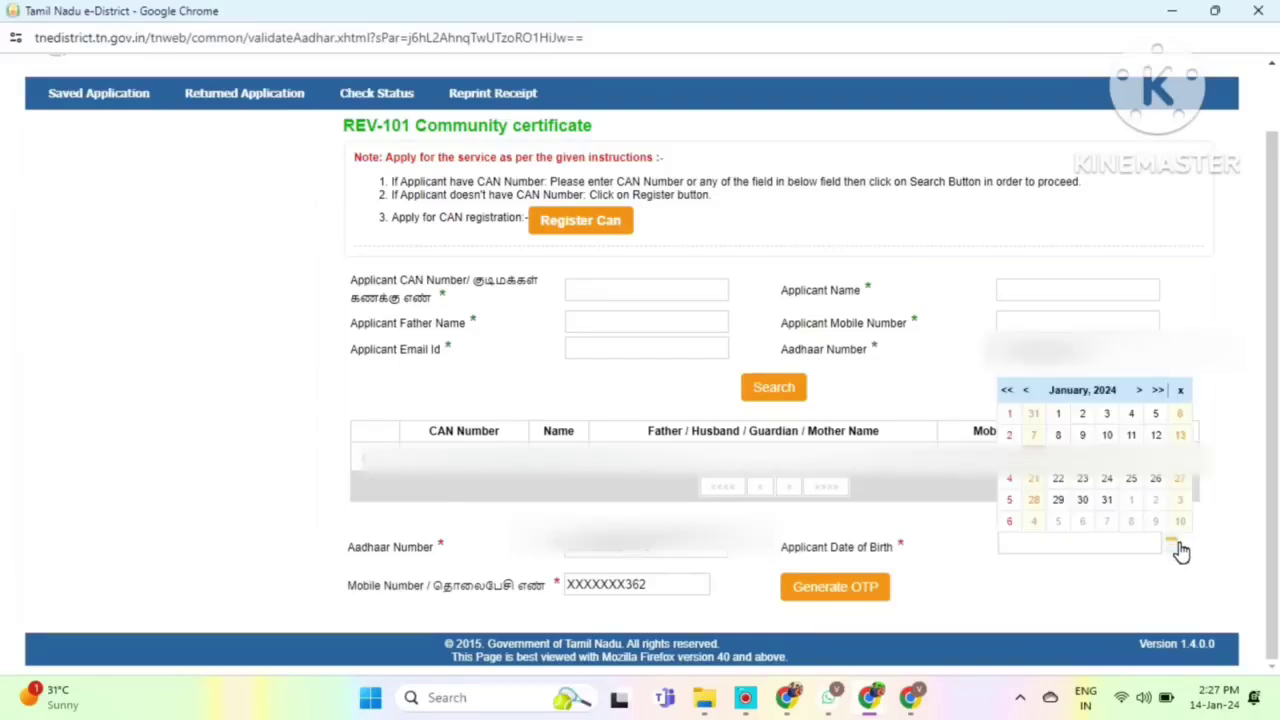
{"action": "left_click", "coordinate": [1110, 396]}
{"action": "left_click", "coordinate": [1112, 397]}
{"action": "left_click", "coordinate": [1112, 397]}
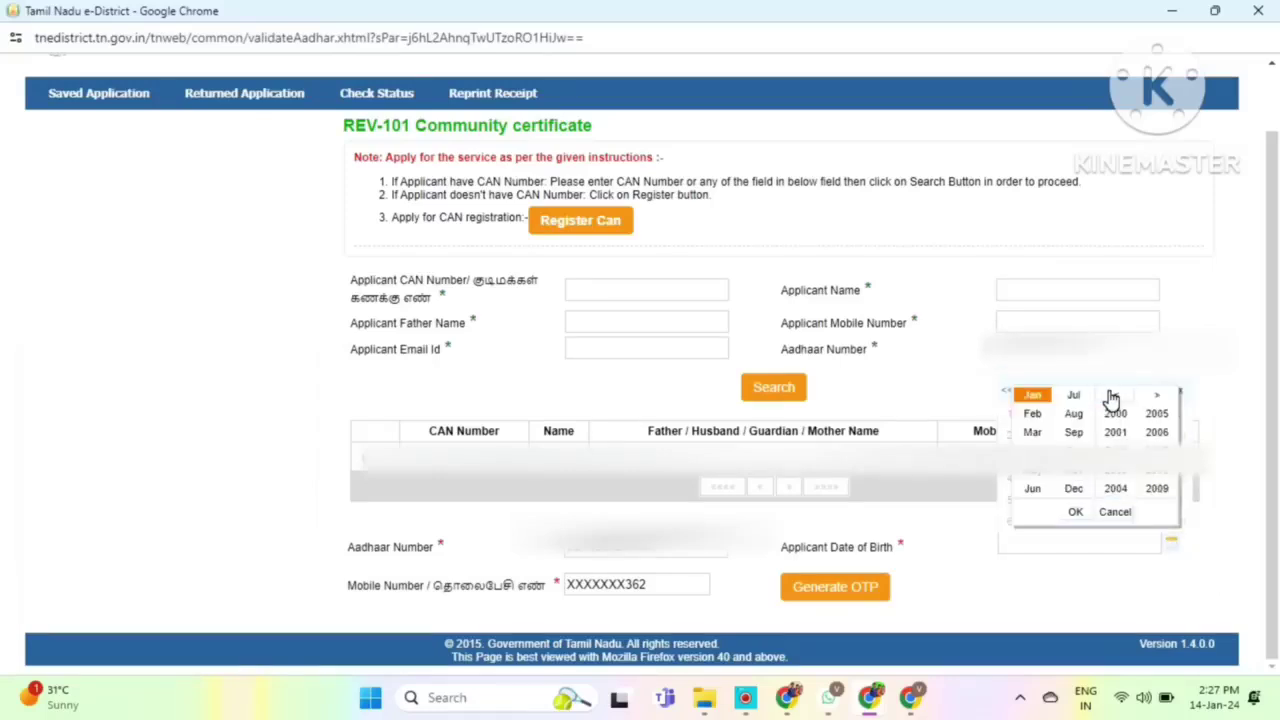
{"action": "left_click", "coordinate": [1112, 397]}
{"action": "left_click", "coordinate": [1115, 434]}
{"action": "left_click", "coordinate": [1032, 471]}
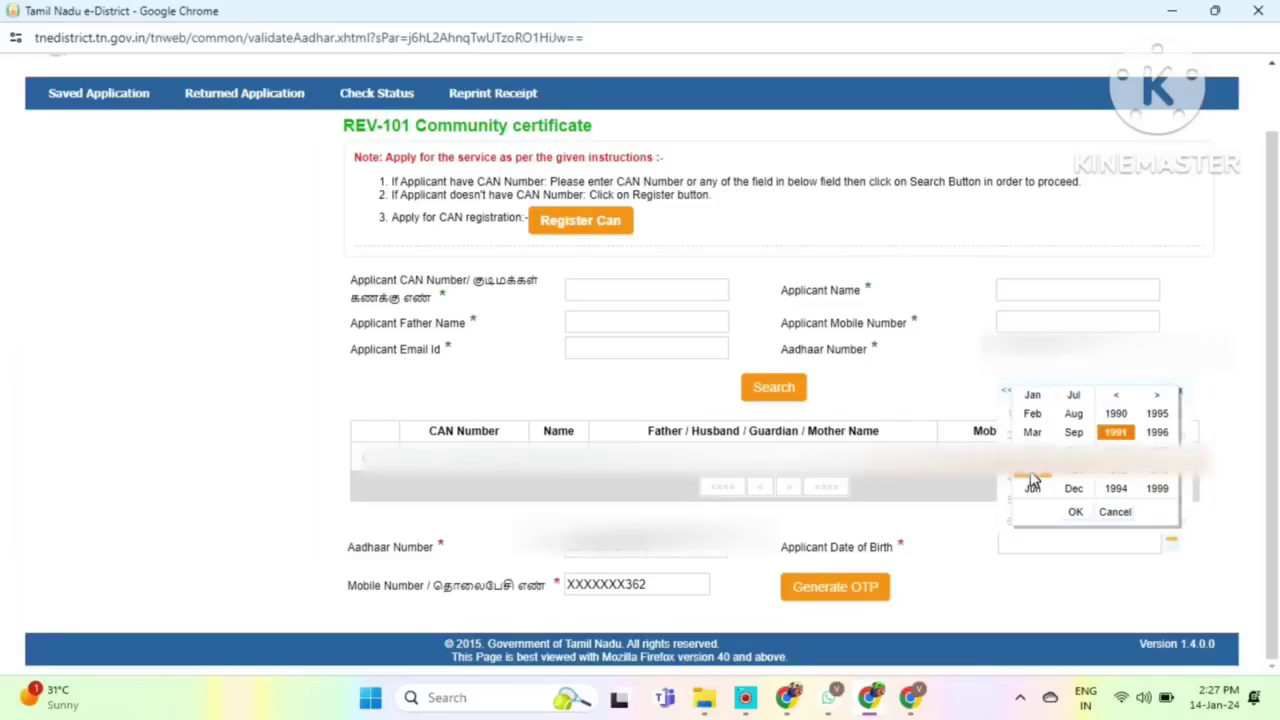
{"action": "left_click", "coordinate": [1078, 513]}
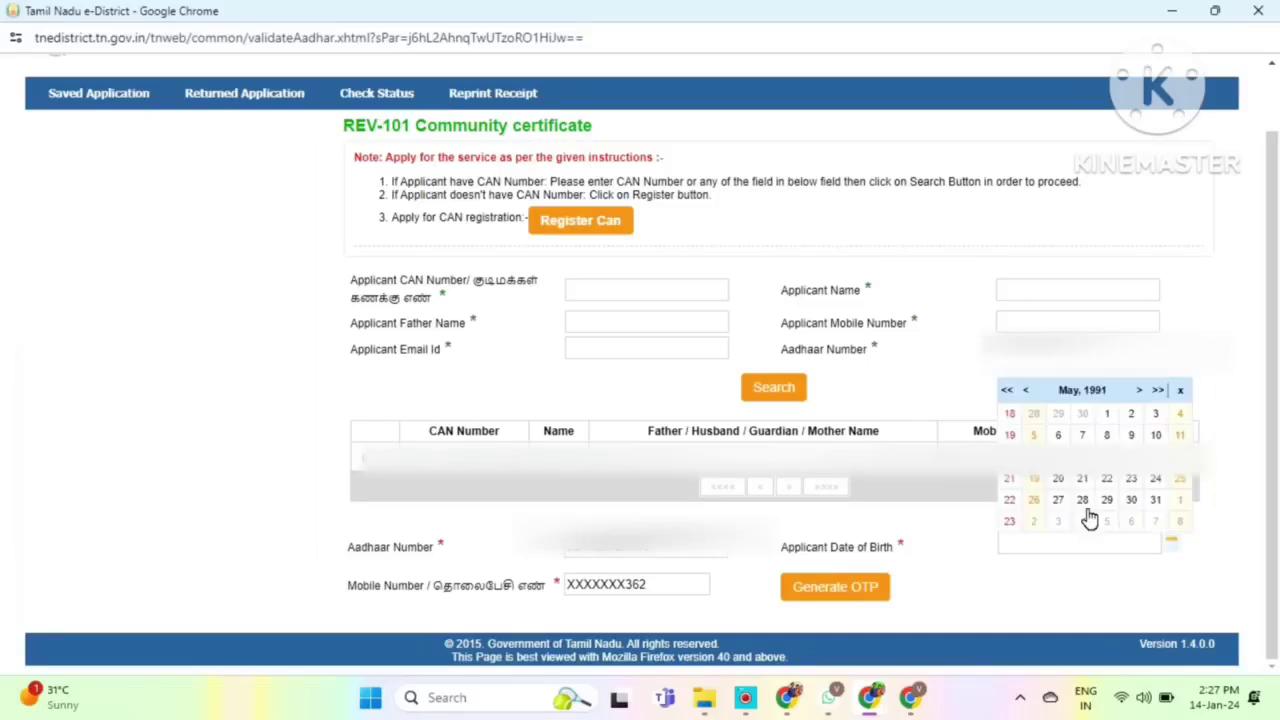
{"action": "left_click", "coordinate": [1066, 509]}
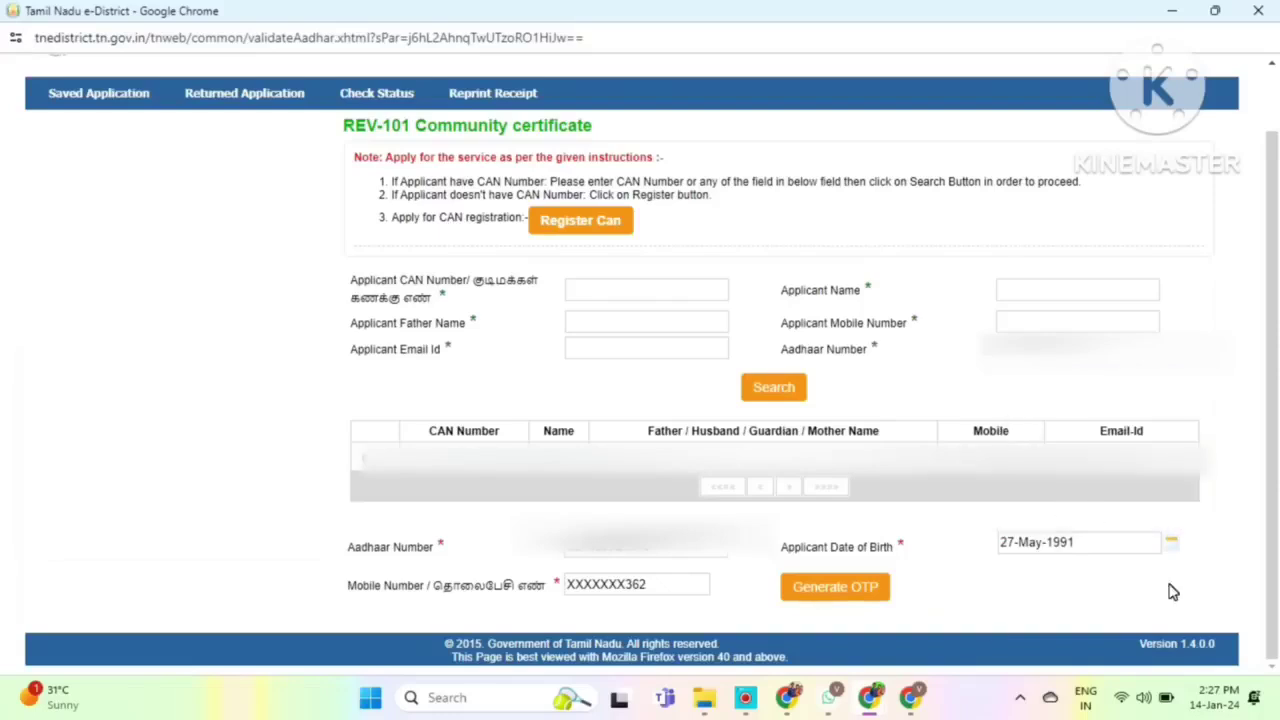
{"action": "left_click", "coordinate": [848, 588]}
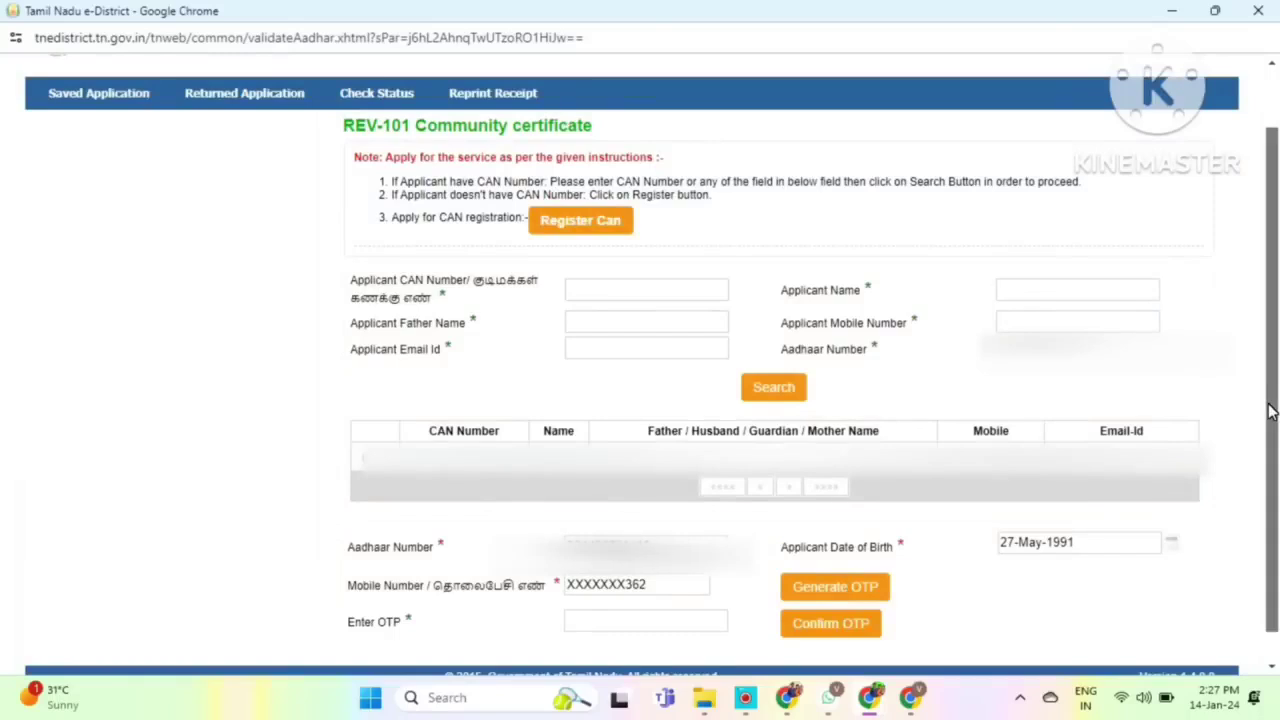
- Enter and confirm the received OTP, then proceed to the Community Certificate form
{"action": "scroll", "coordinate": [1270, 412], "scroll_direction": "down", "scroll_amount": 1}
{"action": "left_click", "coordinate": [688, 591]}
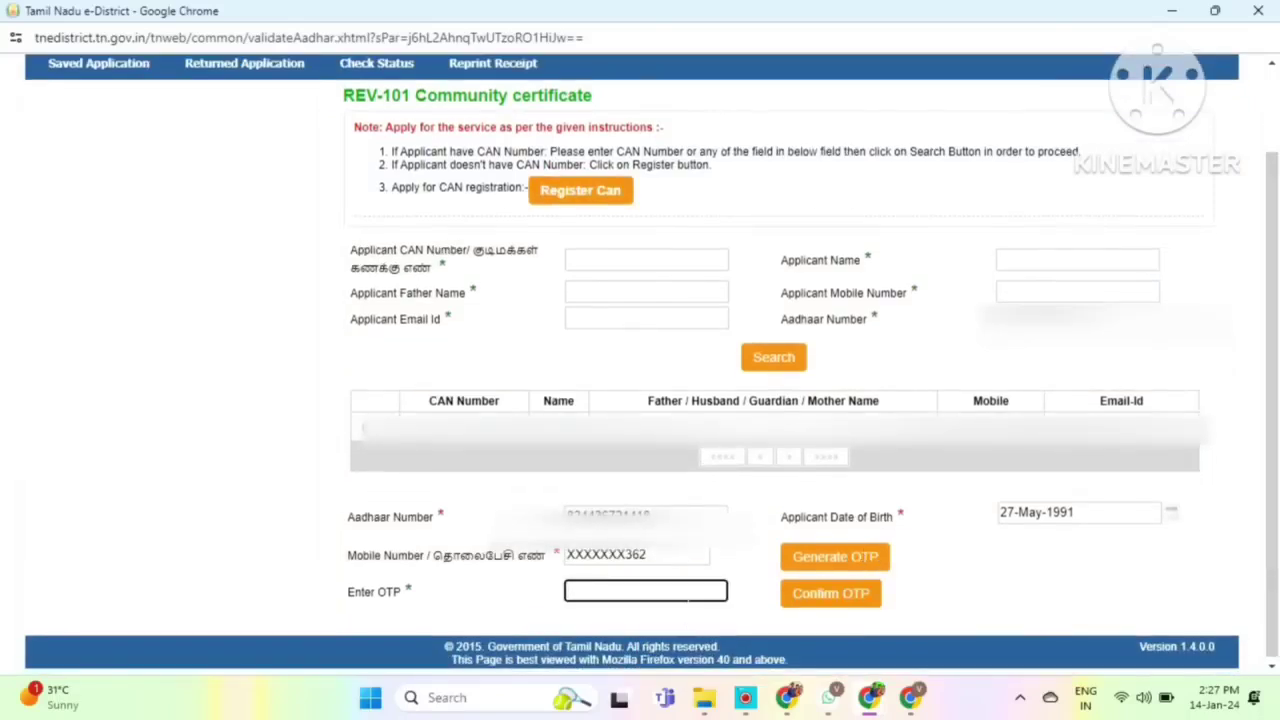
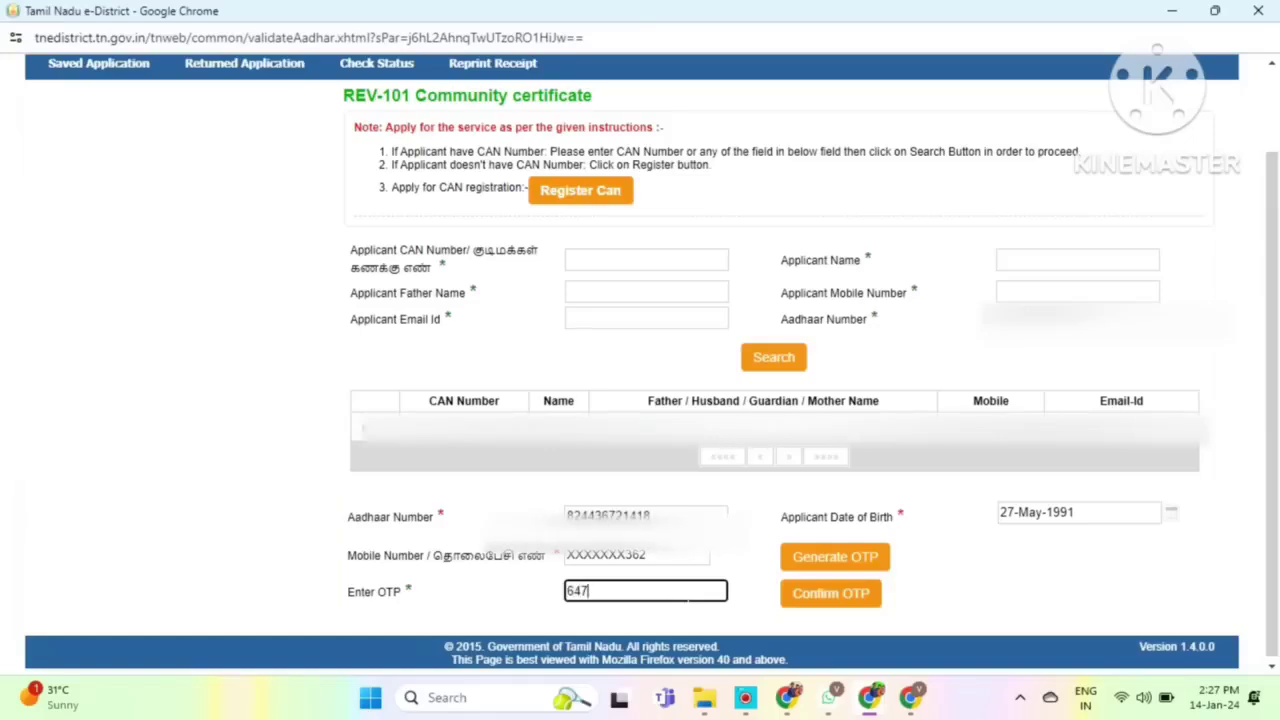
{"action": "left_click", "coordinate": [851, 599]}
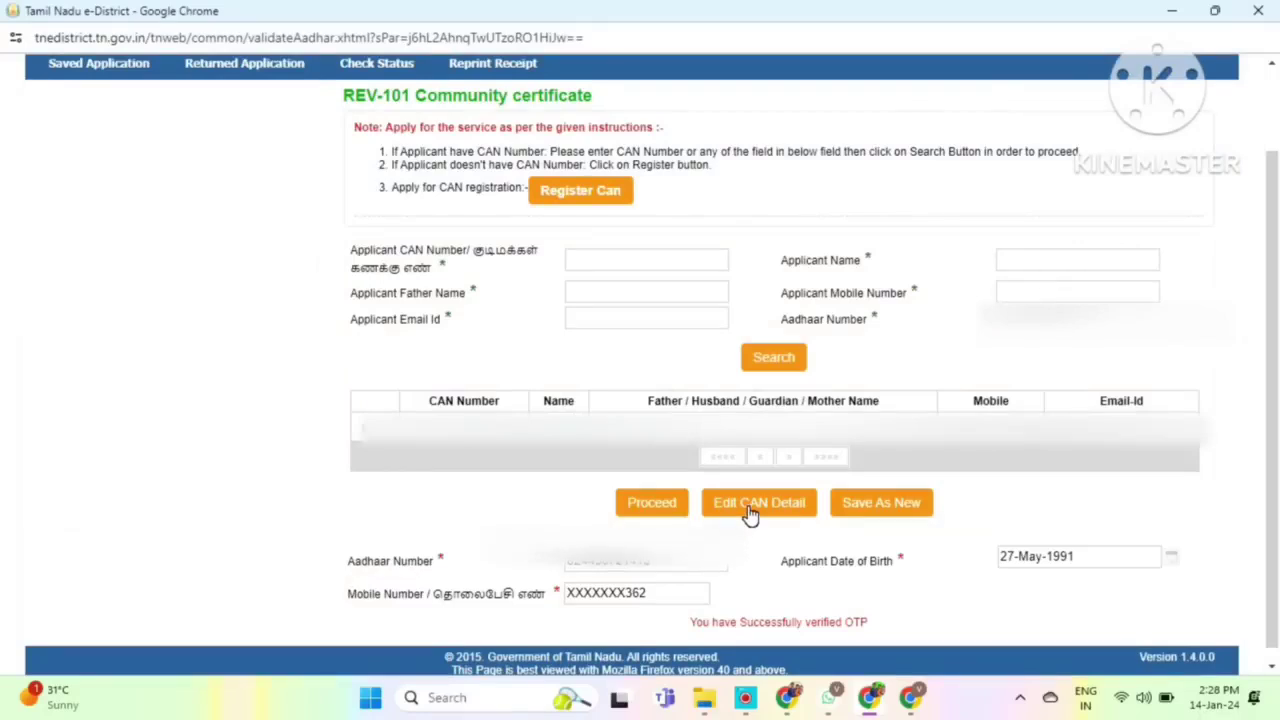
{"action": "left_click", "coordinate": [652, 503]}
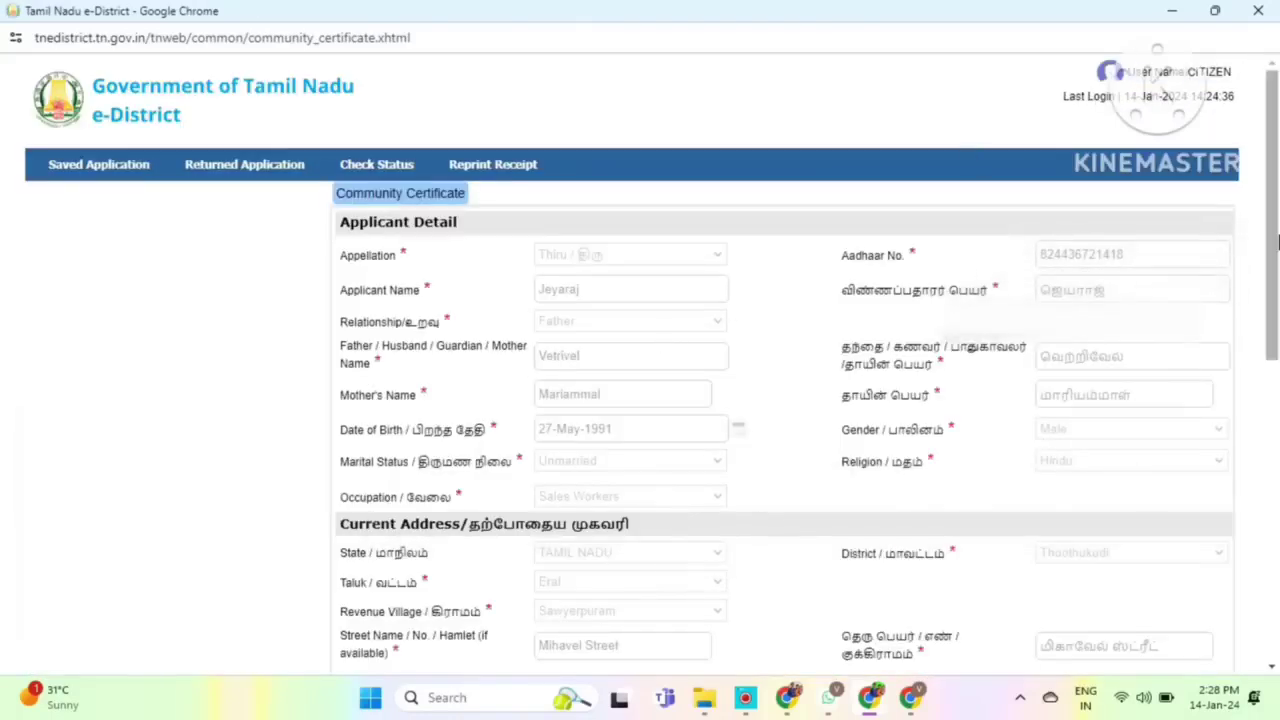
- Set both father's and mother's community to BC and caste to Nadar
{"action": "left_click_drag", "start_coordinate": [1277, 240], "coordinate": [1277, 427]}
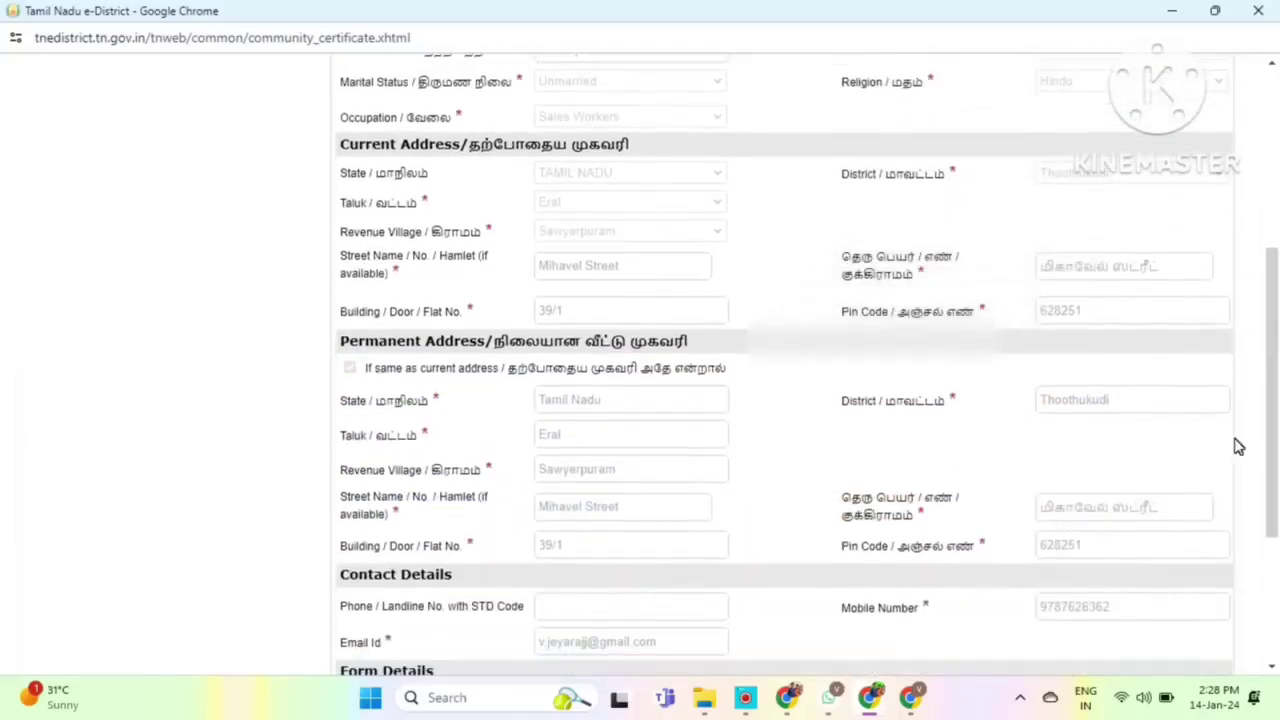
{"action": "left_click_drag", "start_coordinate": [1275, 338], "coordinate": [1275, 461]}
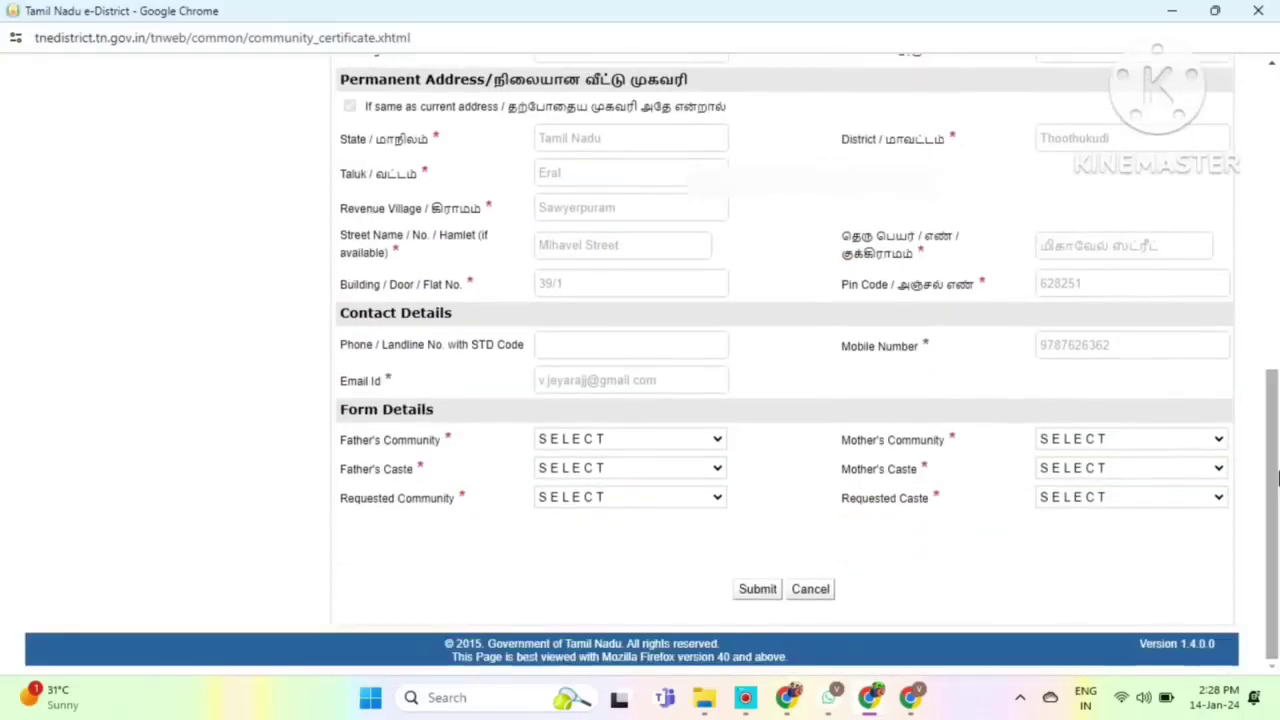
{"action": "left_click", "coordinate": [574, 446]}
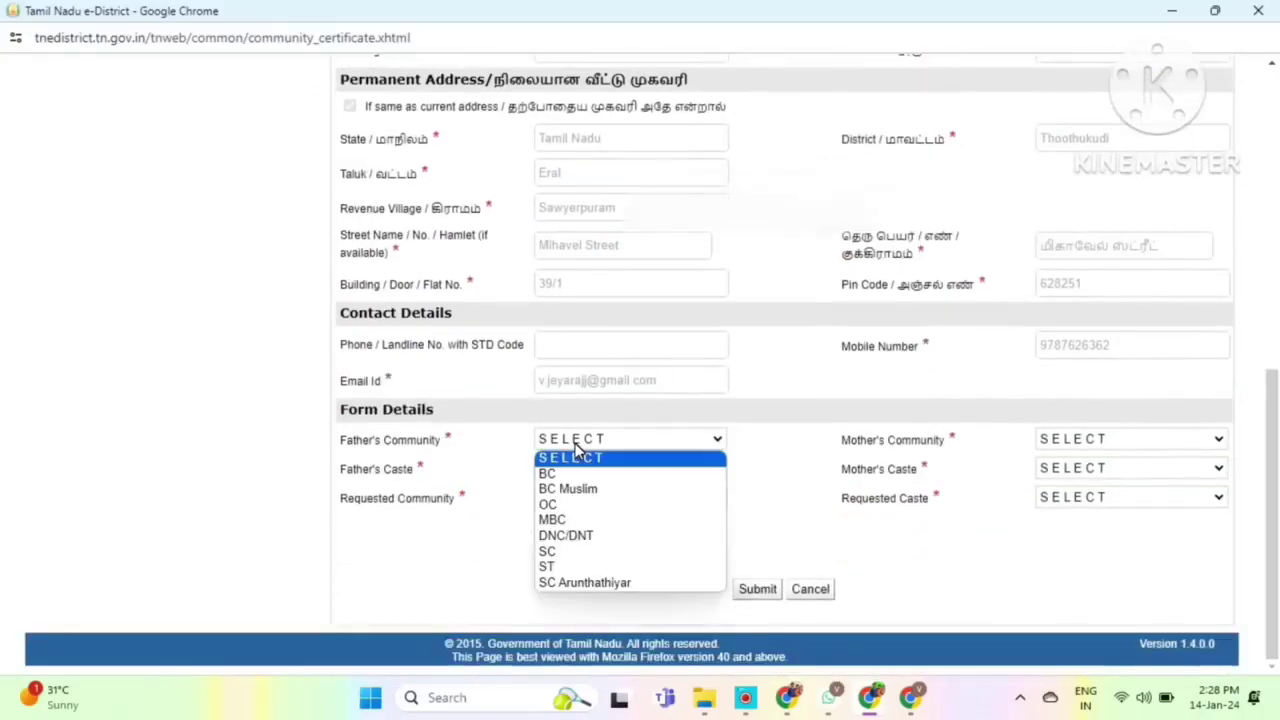
{"action": "left_click", "coordinate": [555, 473]}
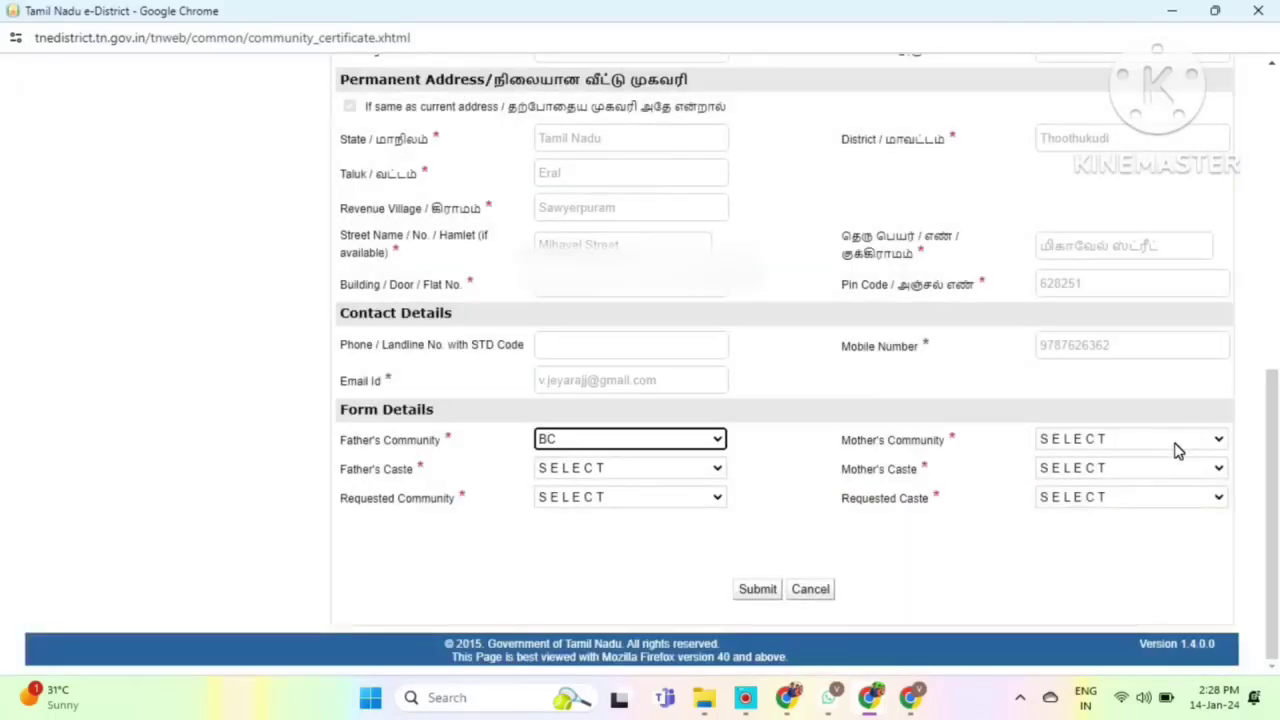
{"action": "left_click", "coordinate": [1176, 446]}
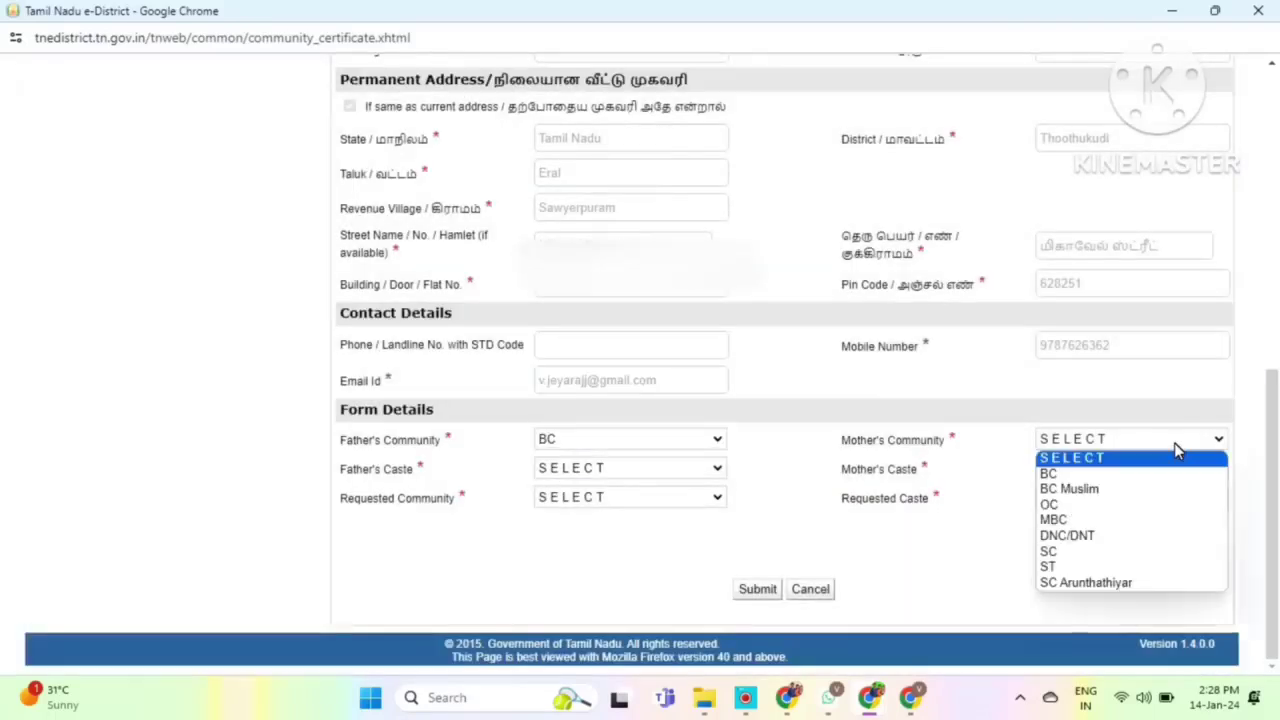
{"action": "left_click", "coordinate": [1115, 476]}
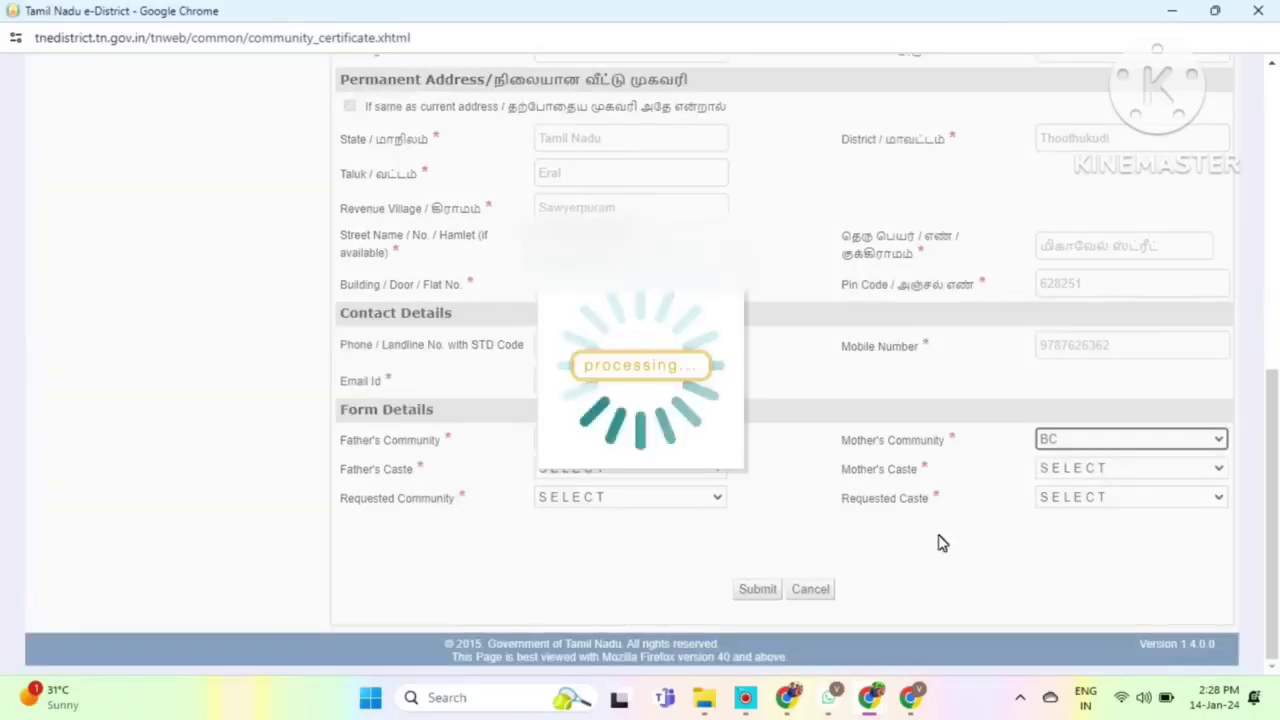
{"action": "left_click", "coordinate": [617, 476]}
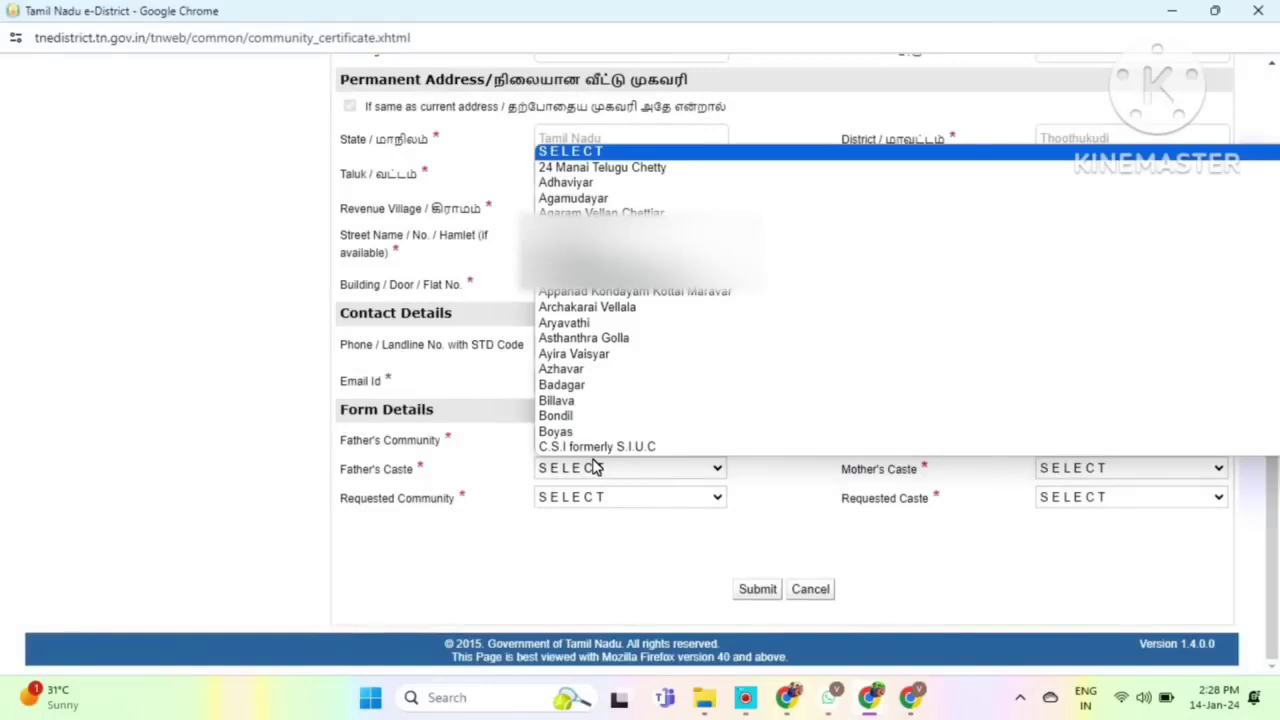
{"action": "key", "text": "n"}
{"action": "key", "text": "Return"}
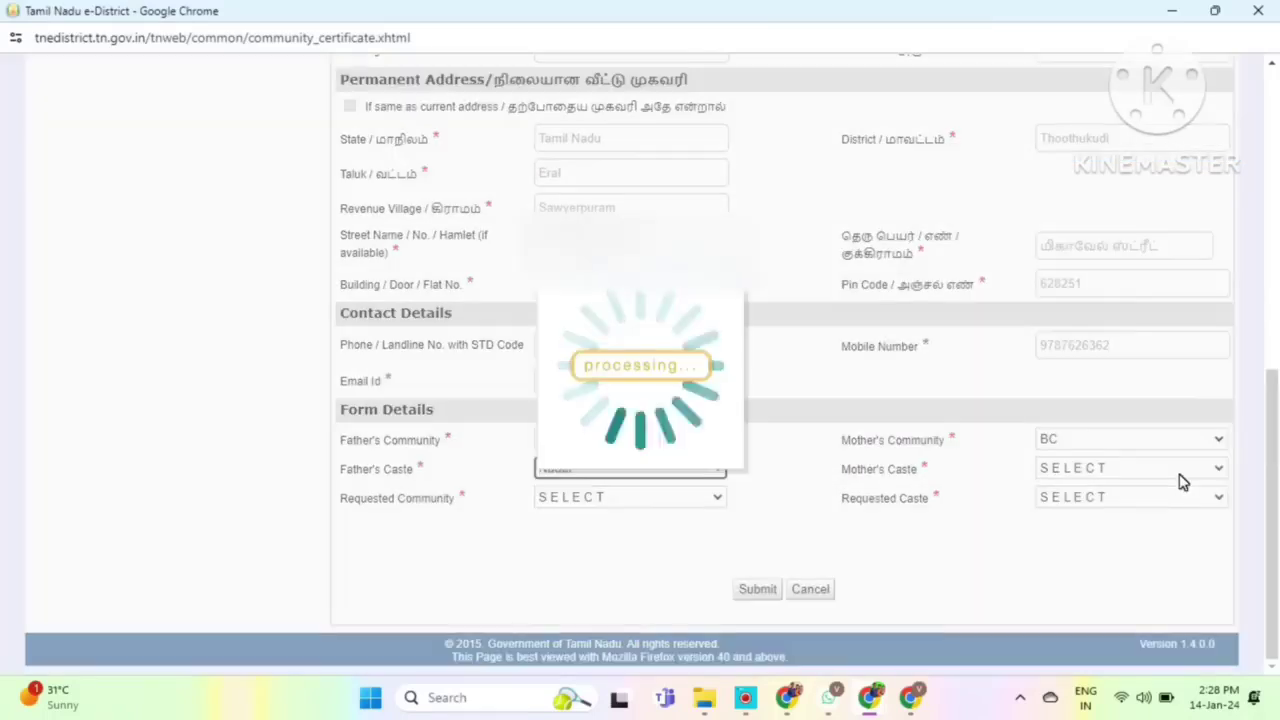
{"action": "left_click", "coordinate": [1180, 480]}
{"action": "key", "text": "n"}
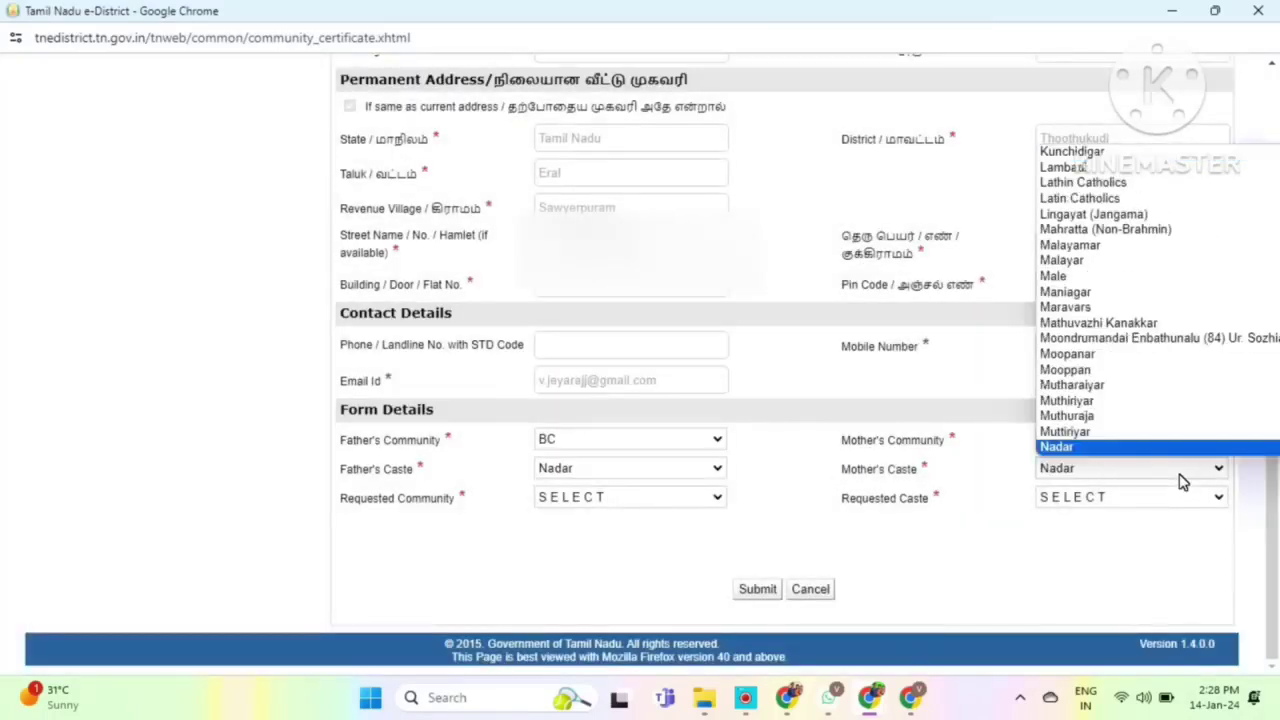
{"action": "key", "text": "Return"}
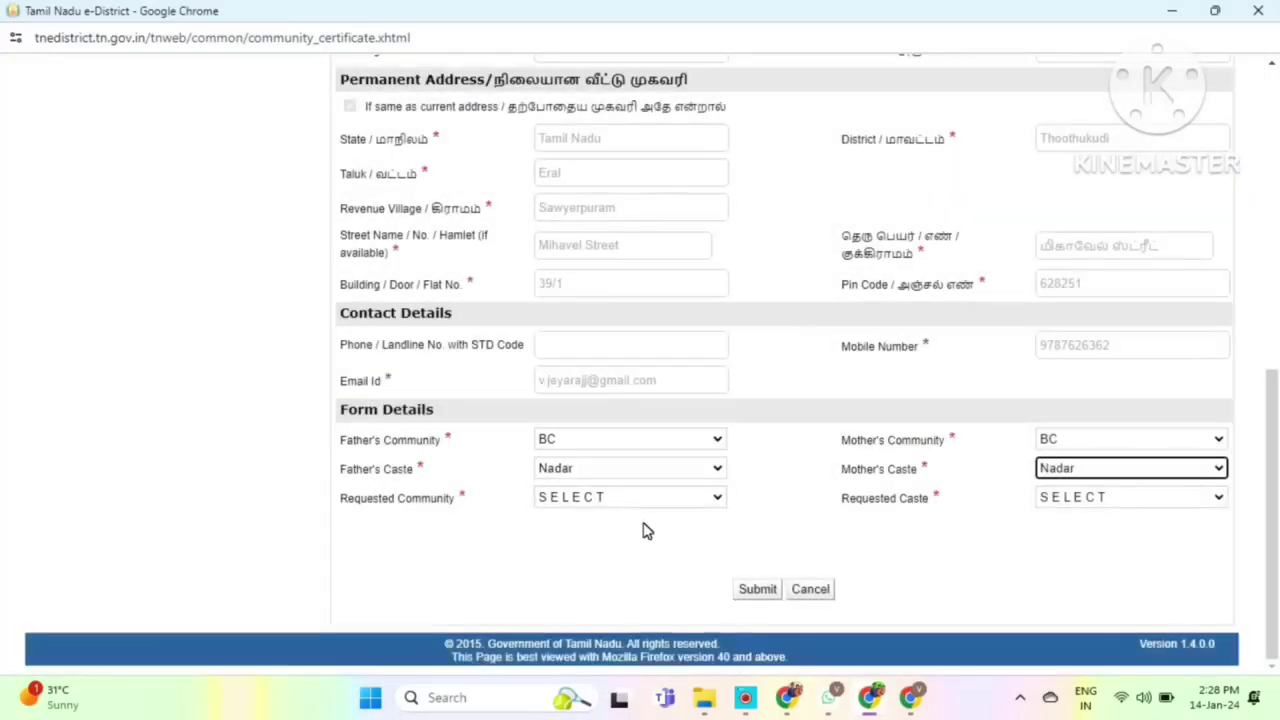
- Set requested community BC and caste Nadar, answer No on family certificates, and submit
{"action": "left_click", "coordinate": [629, 497]}
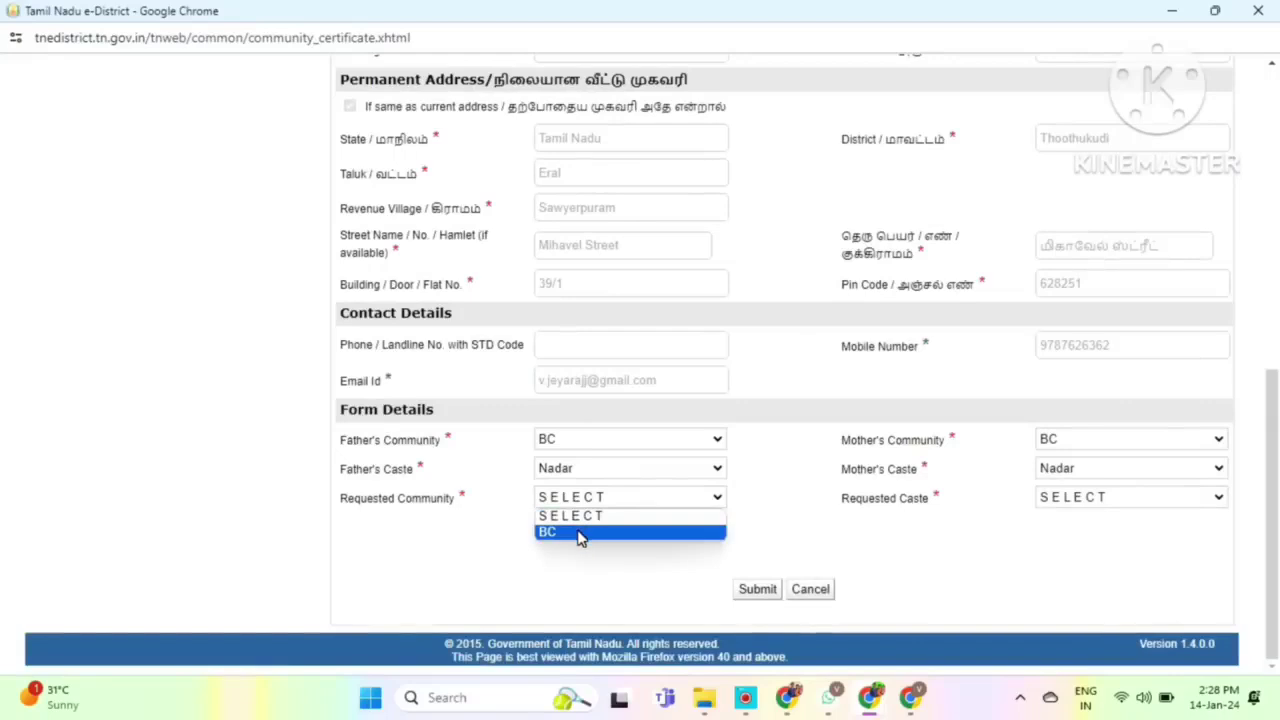
{"action": "left_click", "coordinate": [579, 532]}
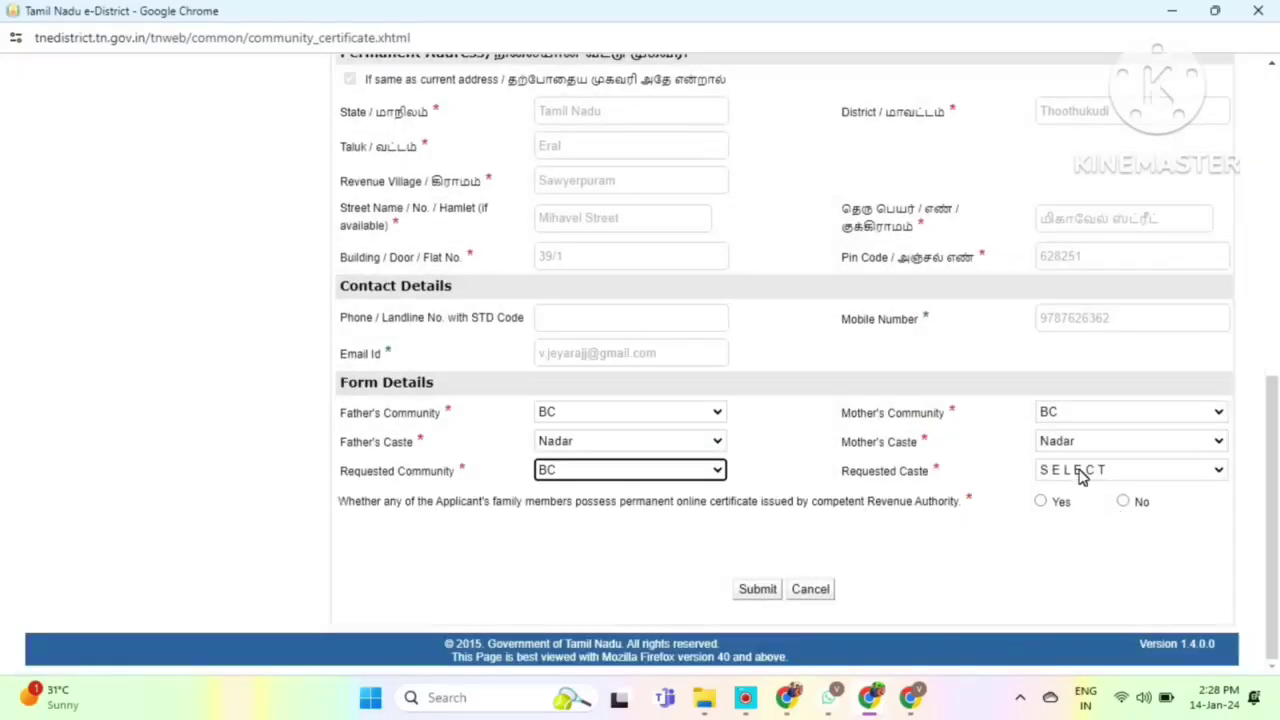
{"action": "left_click", "coordinate": [1084, 472]}
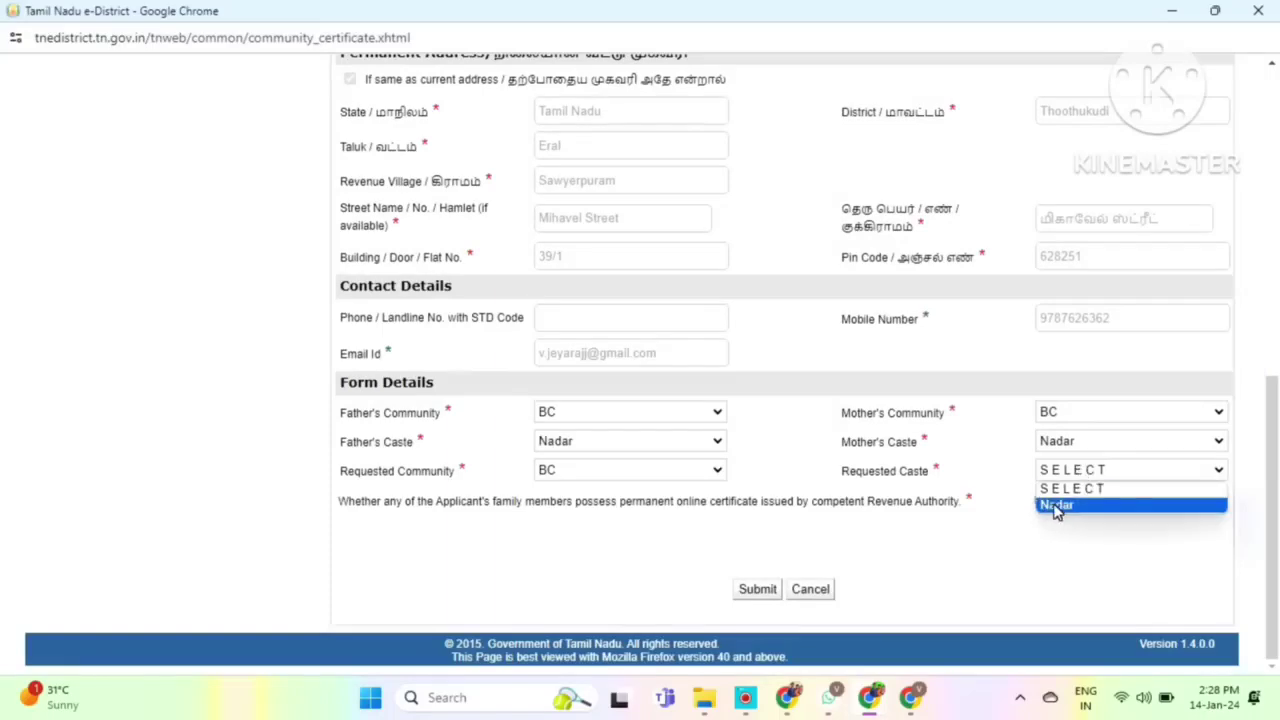
{"action": "left_click", "coordinate": [1056, 507]}
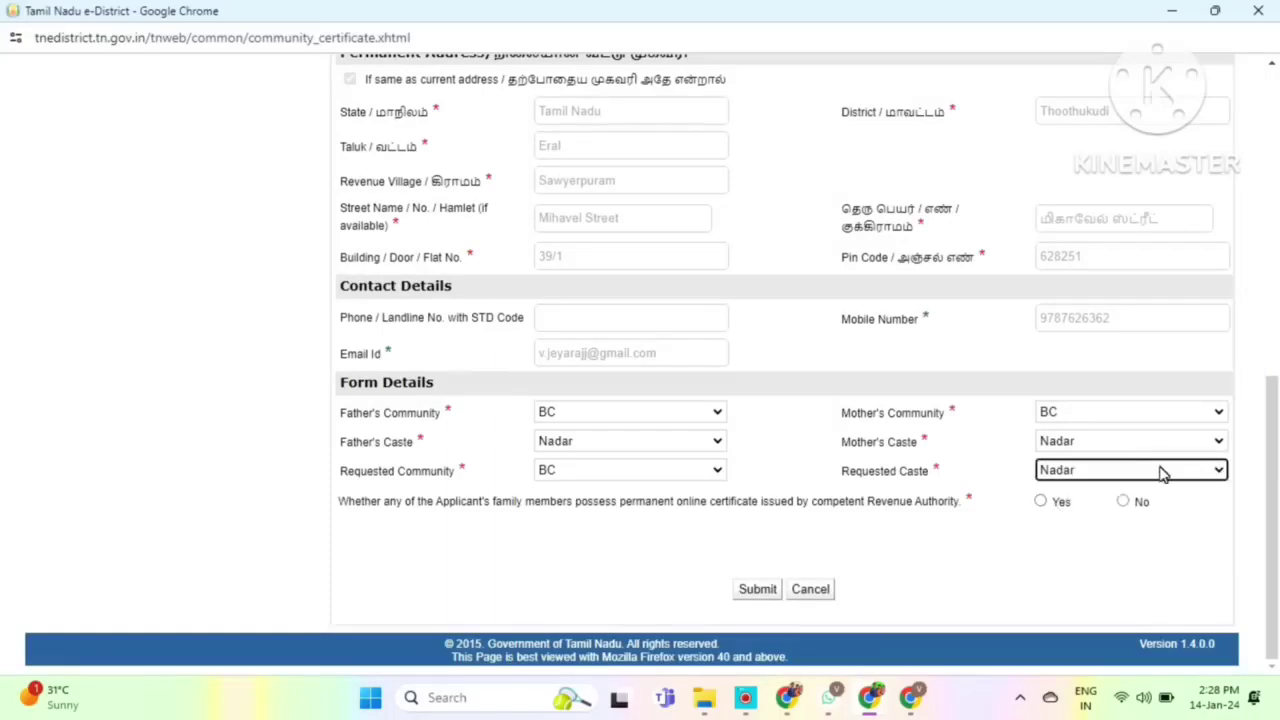
{"action": "left_click", "coordinate": [1124, 502]}
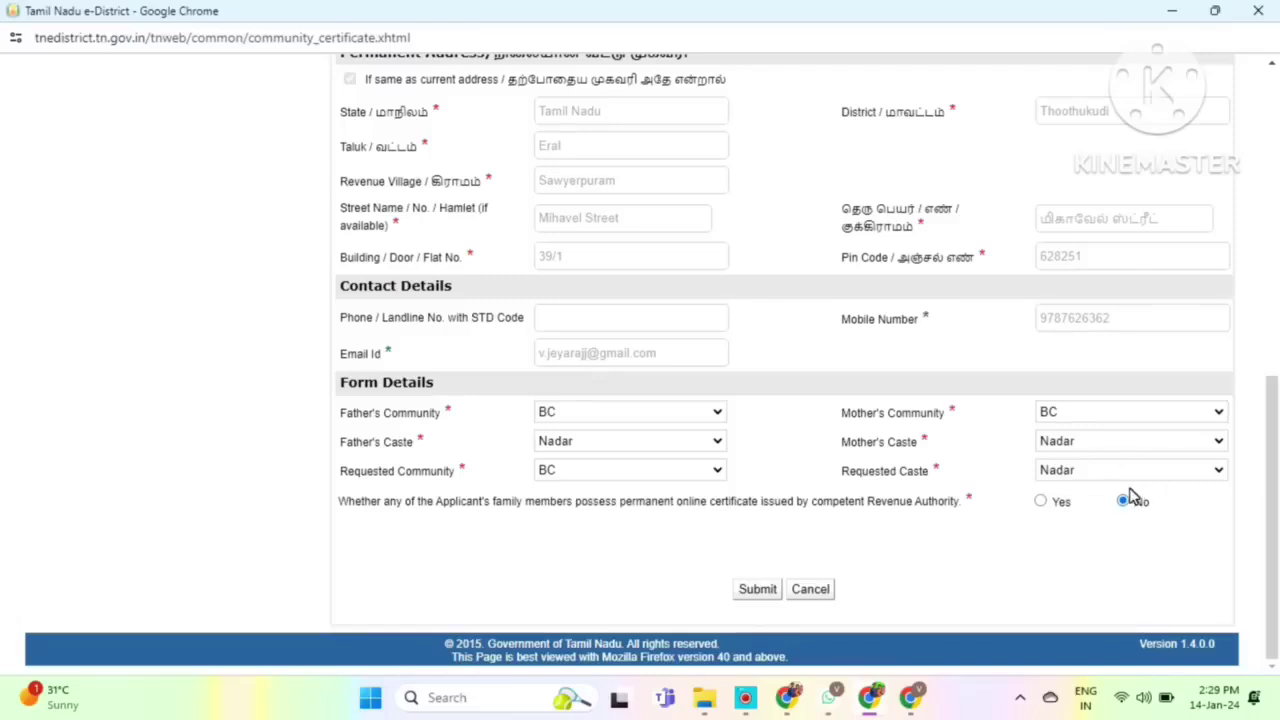
{"action": "left_click", "coordinate": [748, 591]}
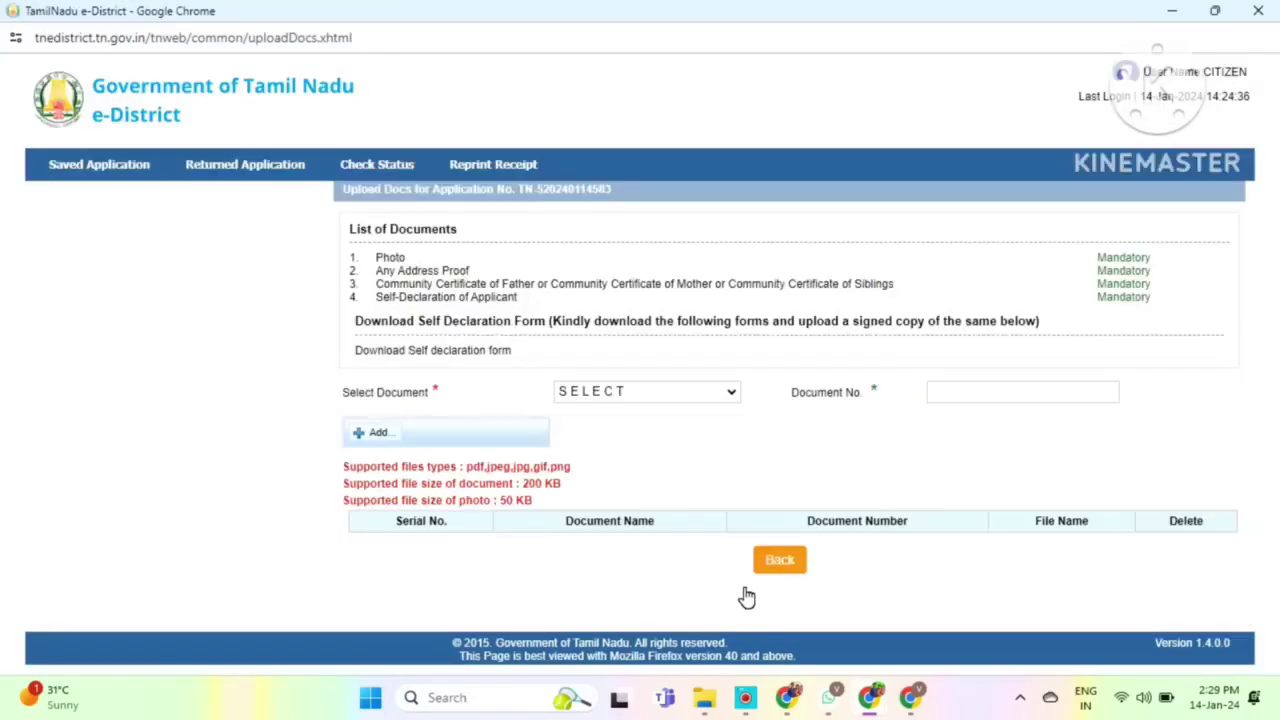
- Choose Photo as the document type with document number 1
{"action": "left_click_drag", "start_coordinate": [521, 353], "coordinate": [352, 357]}
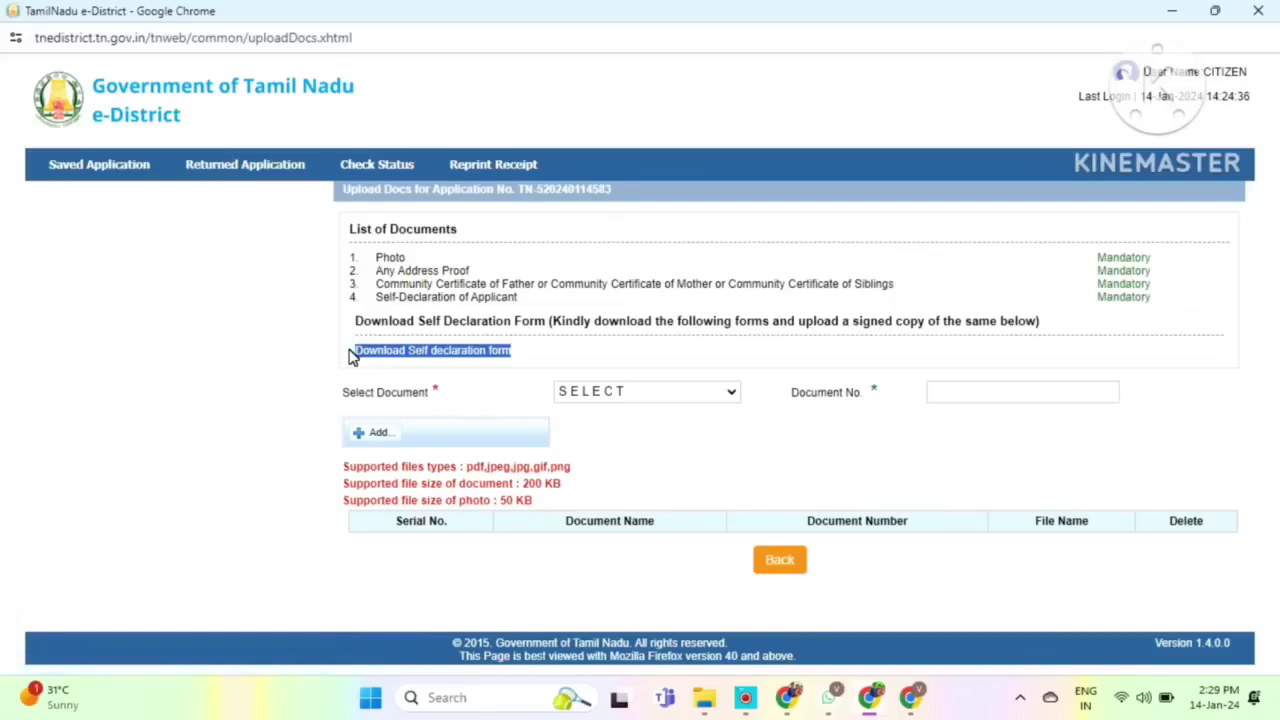
{"action": "left_click", "coordinate": [668, 392]}
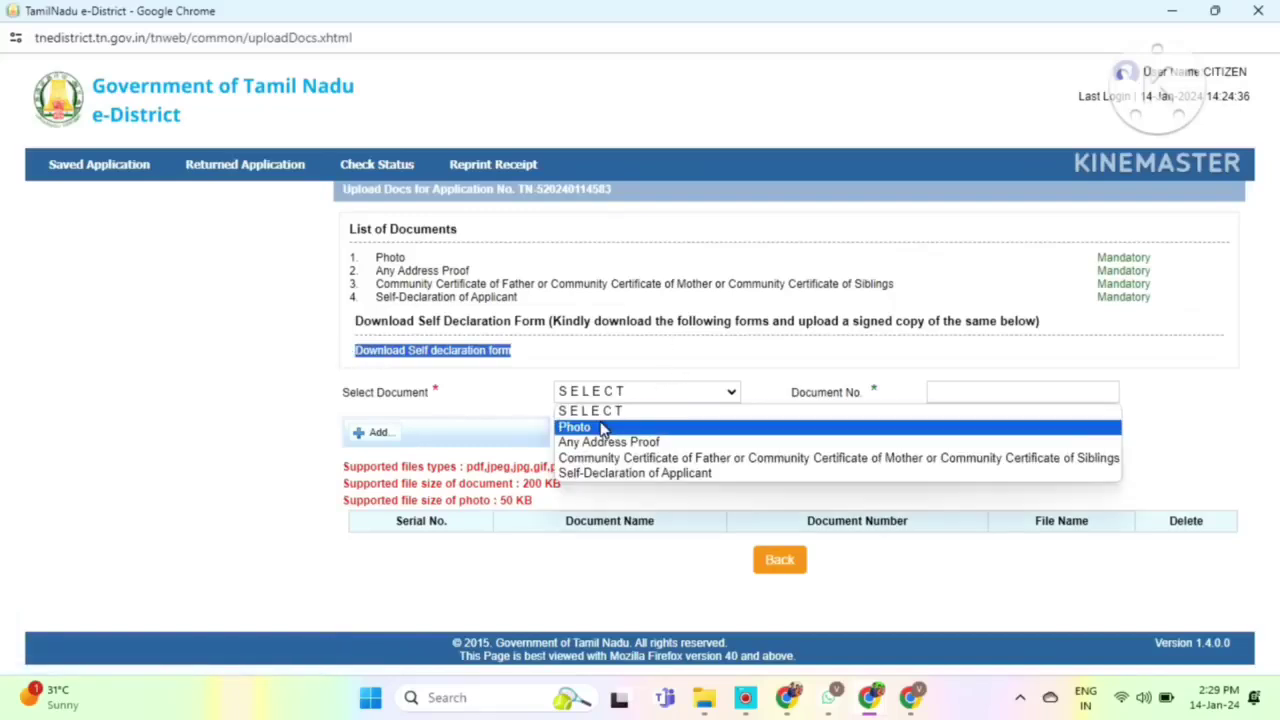
{"action": "left_click", "coordinate": [603, 428]}
{"action": "left_click", "coordinate": [988, 393]}
{"action": "type", "text": "1"}
{"action": "left_click", "coordinate": [909, 460]}
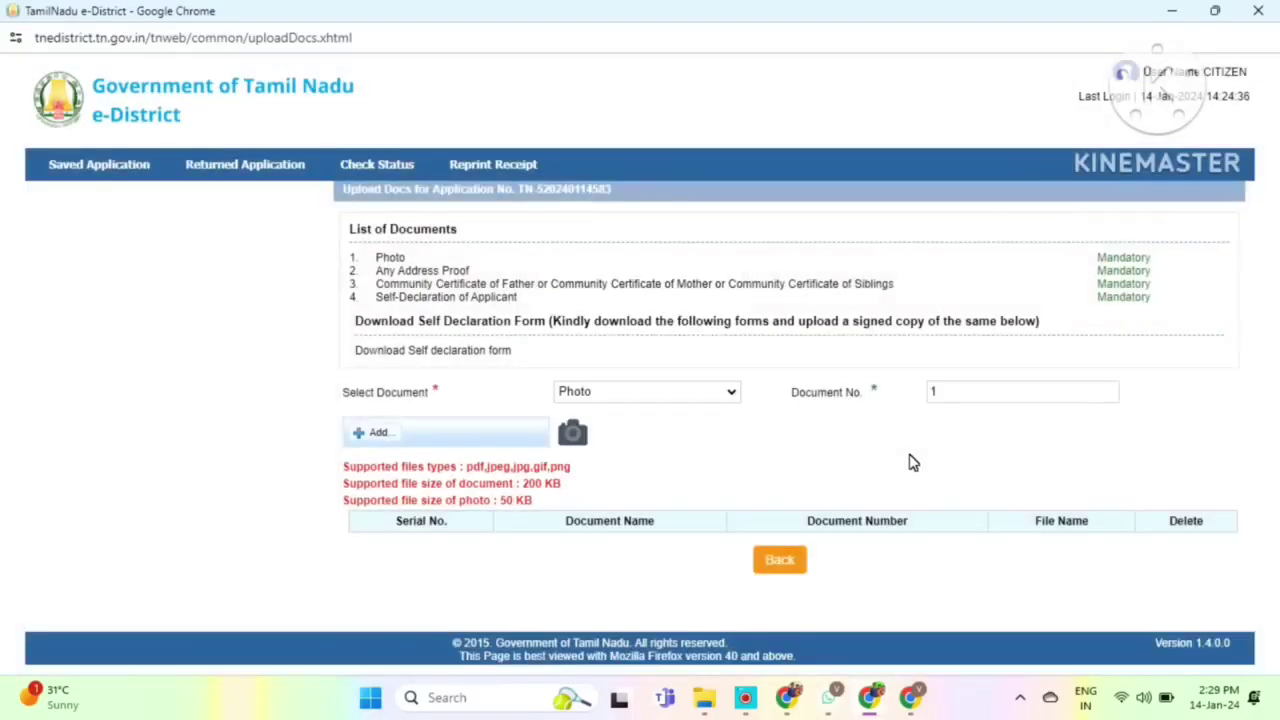
- Attach the Photo file from Desktop's SAMPLE PHOTOS folder and upload it
{"action": "left_click", "coordinate": [372, 437]}
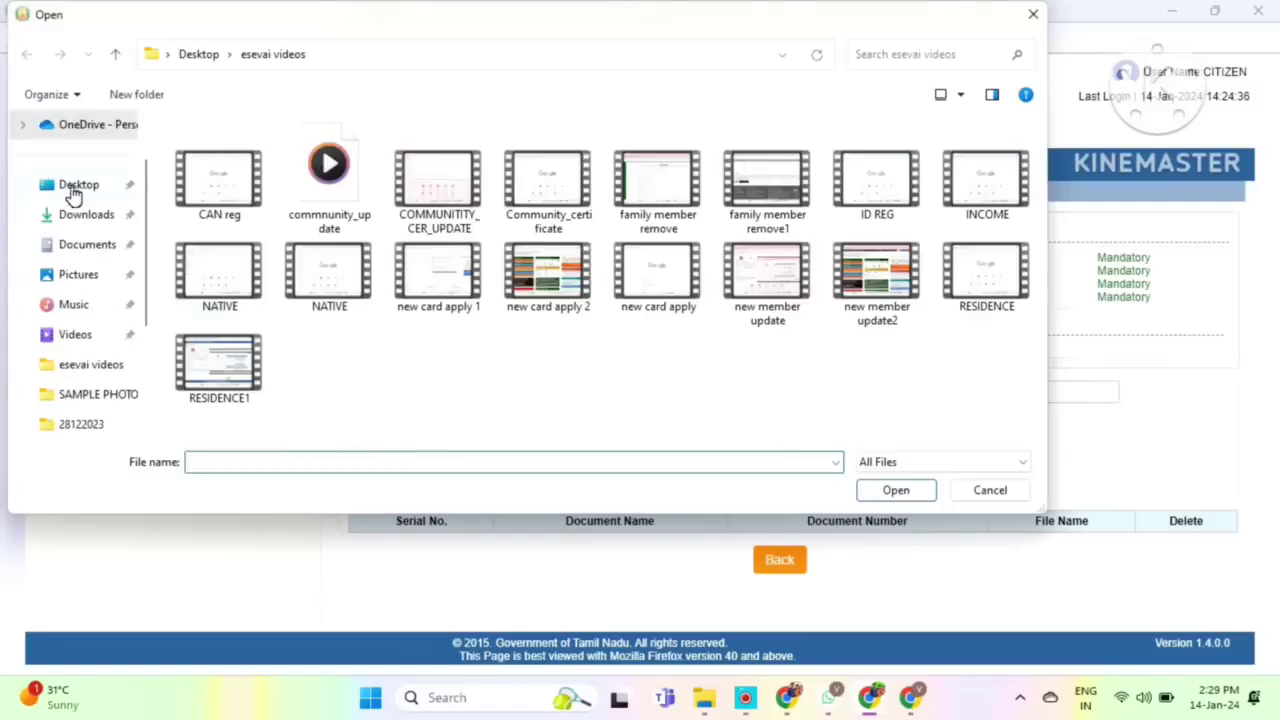
{"action": "left_click", "coordinate": [75, 195]}
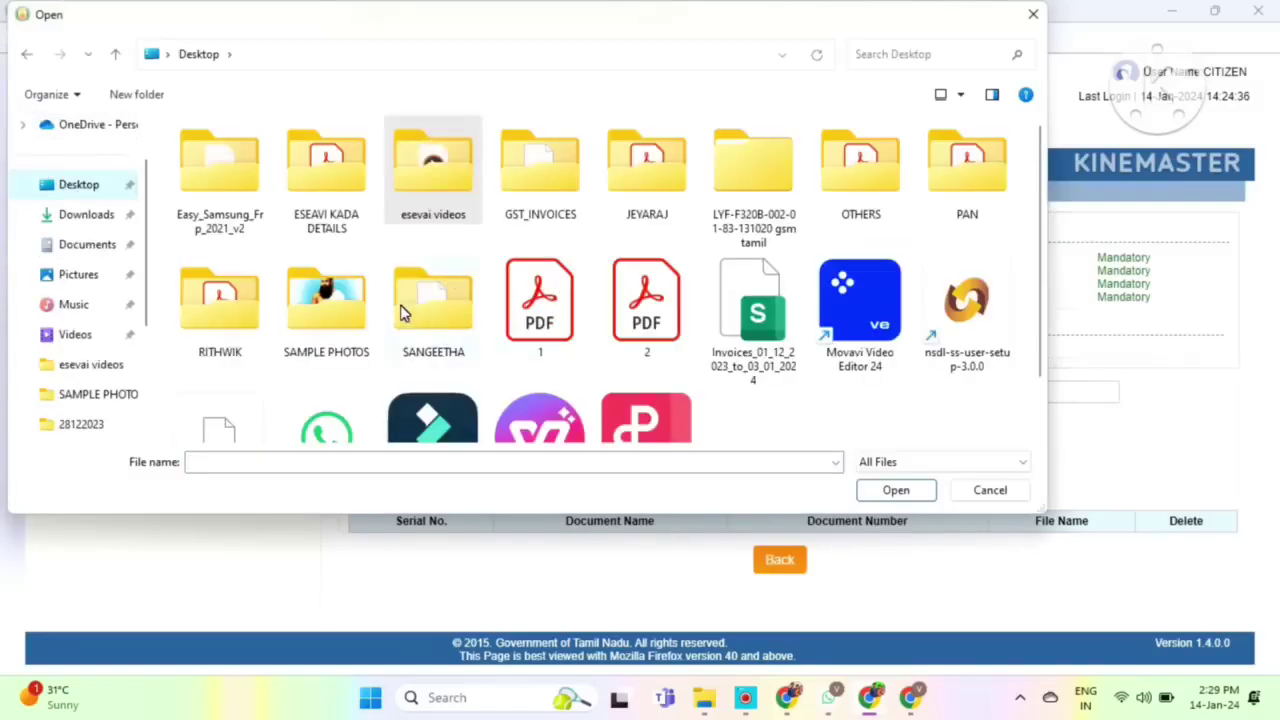
{"action": "double_click", "coordinate": [340, 295]}
{"action": "left_click", "coordinate": [322, 208]}
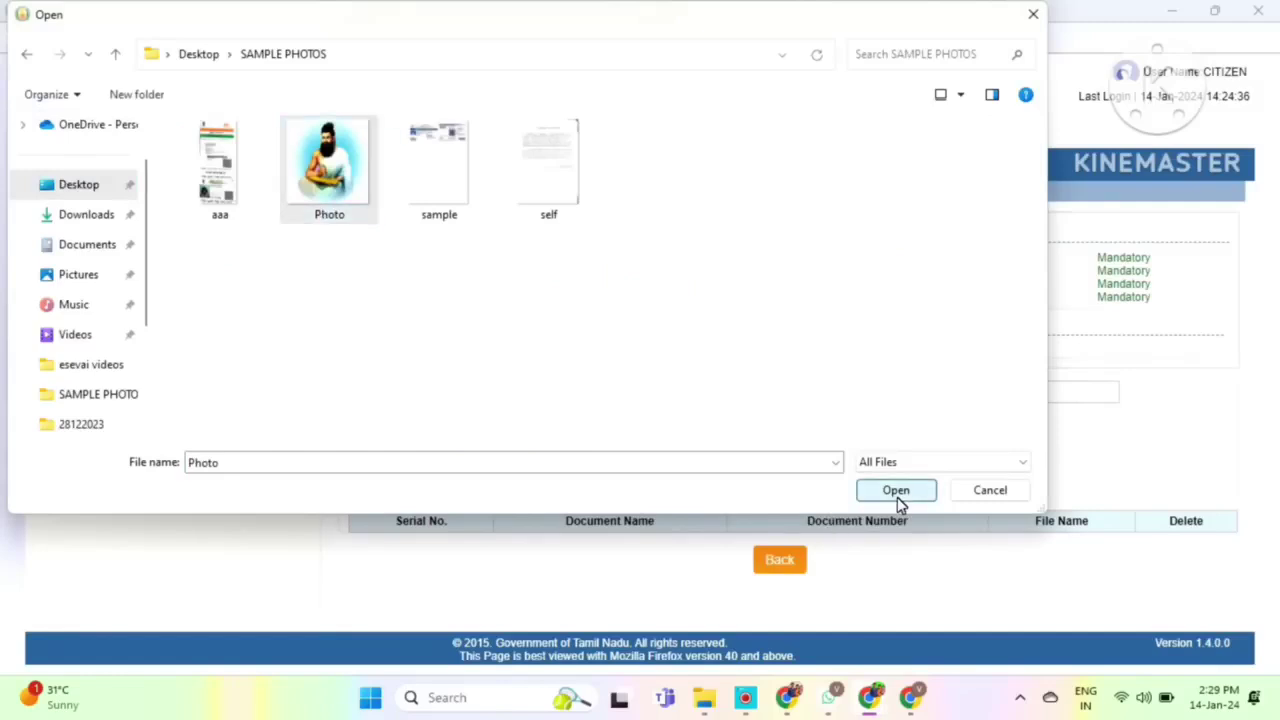
{"action": "left_click", "coordinate": [897, 490]}
{"action": "left_click", "coordinate": [452, 436]}
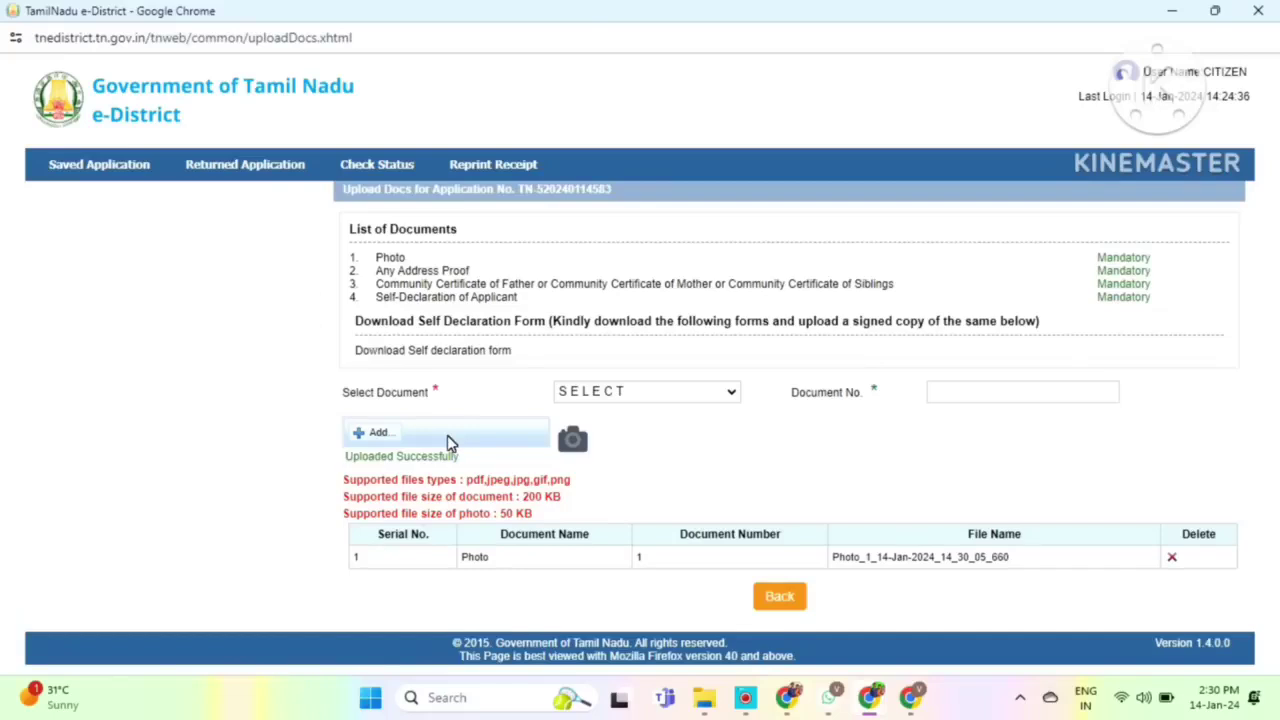
{"action": "left_click", "coordinate": [610, 394]}
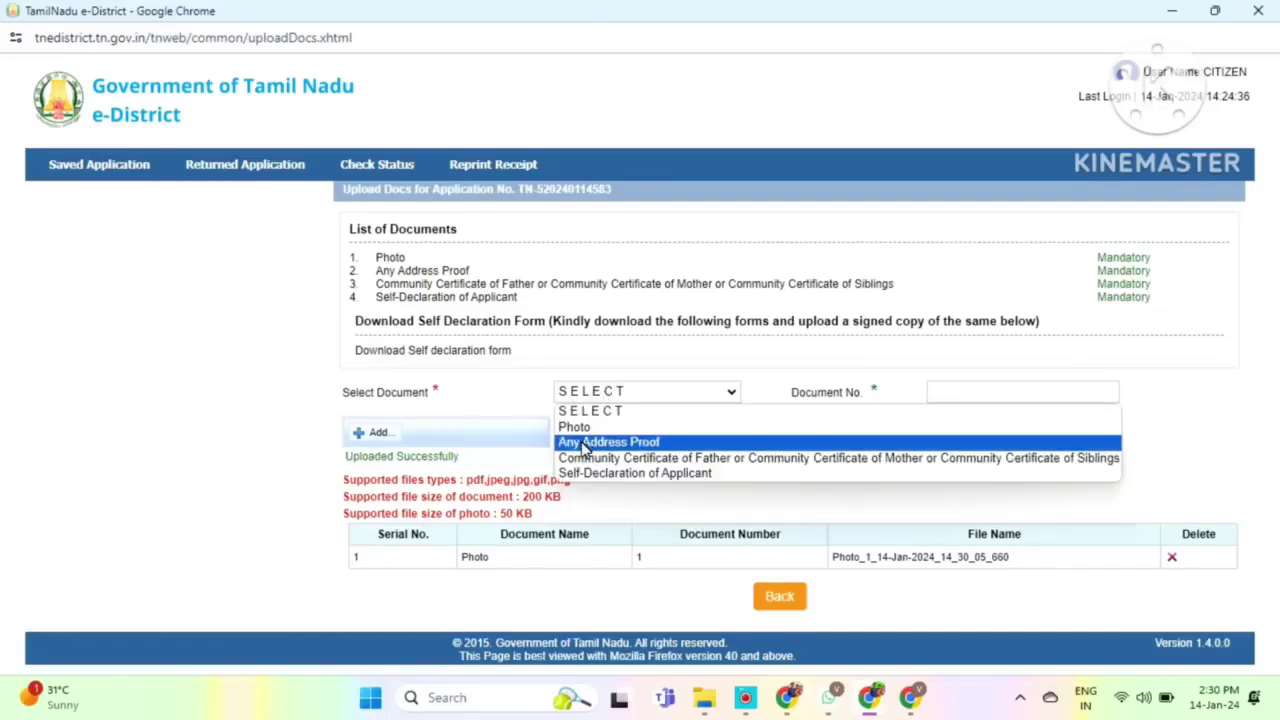
- Choose Any Address Proof, enter document number 2, attach the aaa file and upload it
{"action": "left_click", "coordinate": [590, 442]}
{"action": "left_click", "coordinate": [1000, 392]}
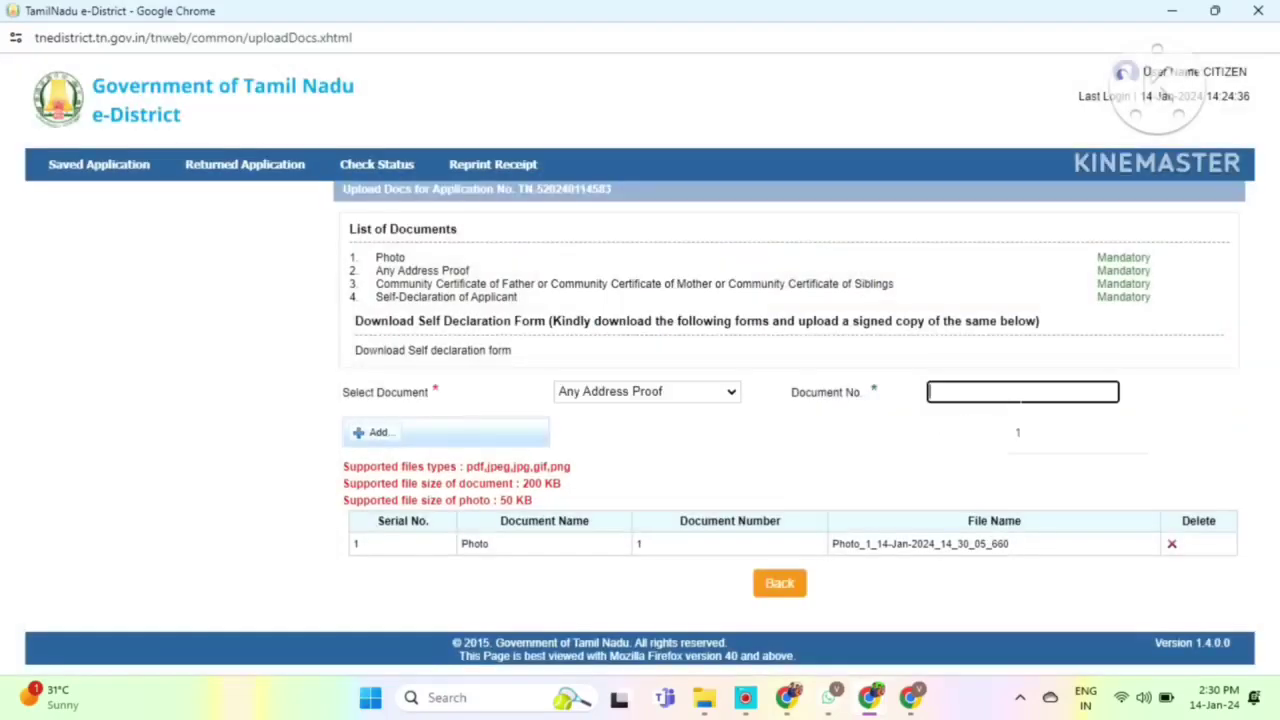
{"action": "type", "text": "2"}
{"action": "left_click", "coordinate": [921, 497]}
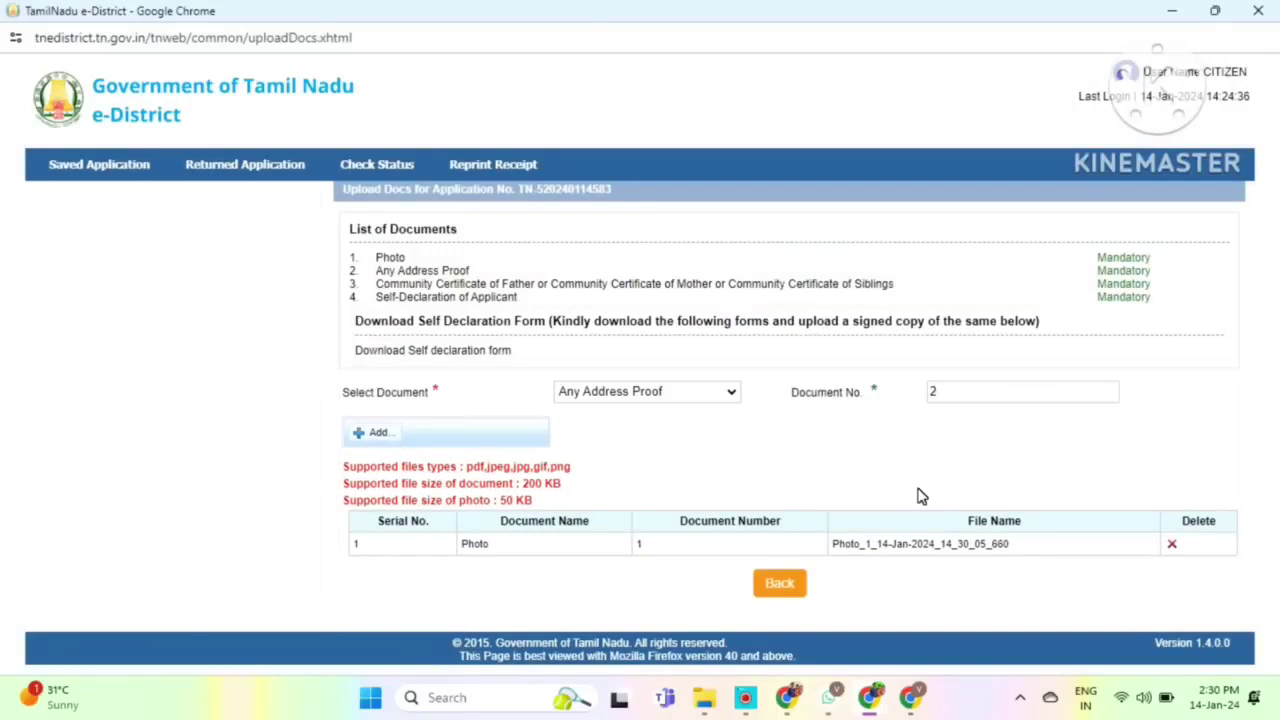
{"action": "left_click", "coordinate": [372, 436]}
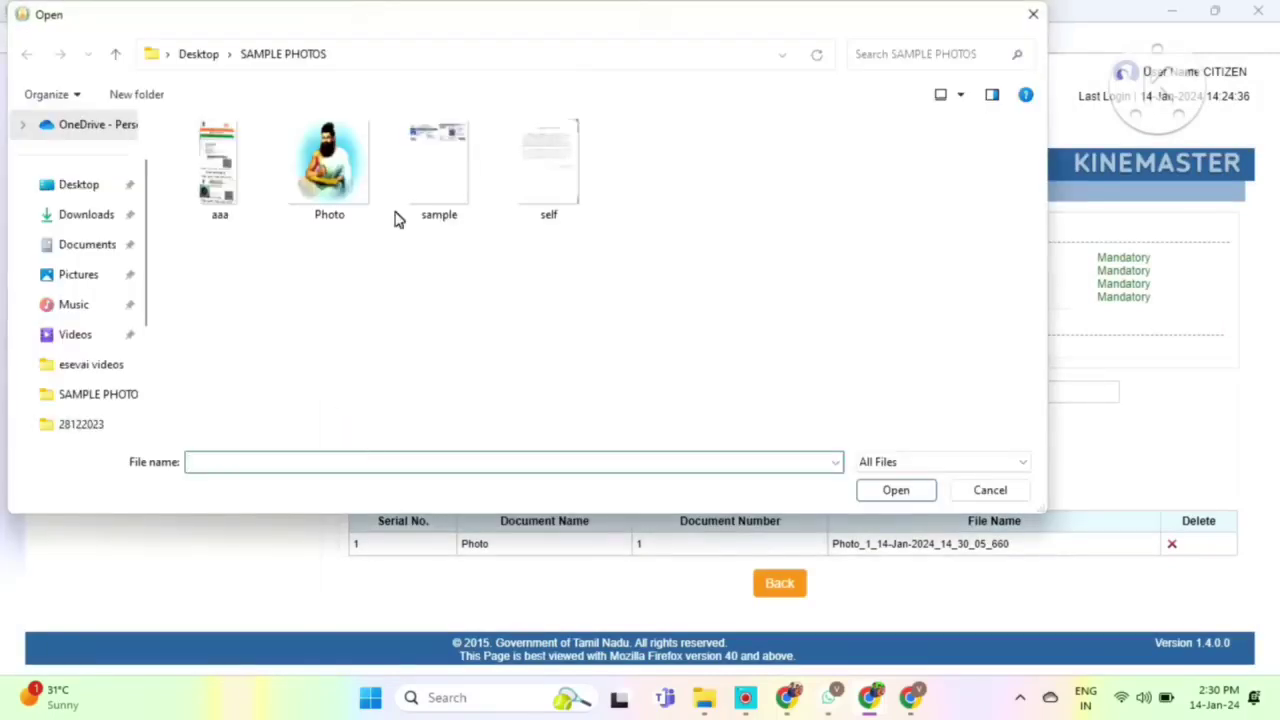
{"action": "left_click", "coordinate": [238, 177]}
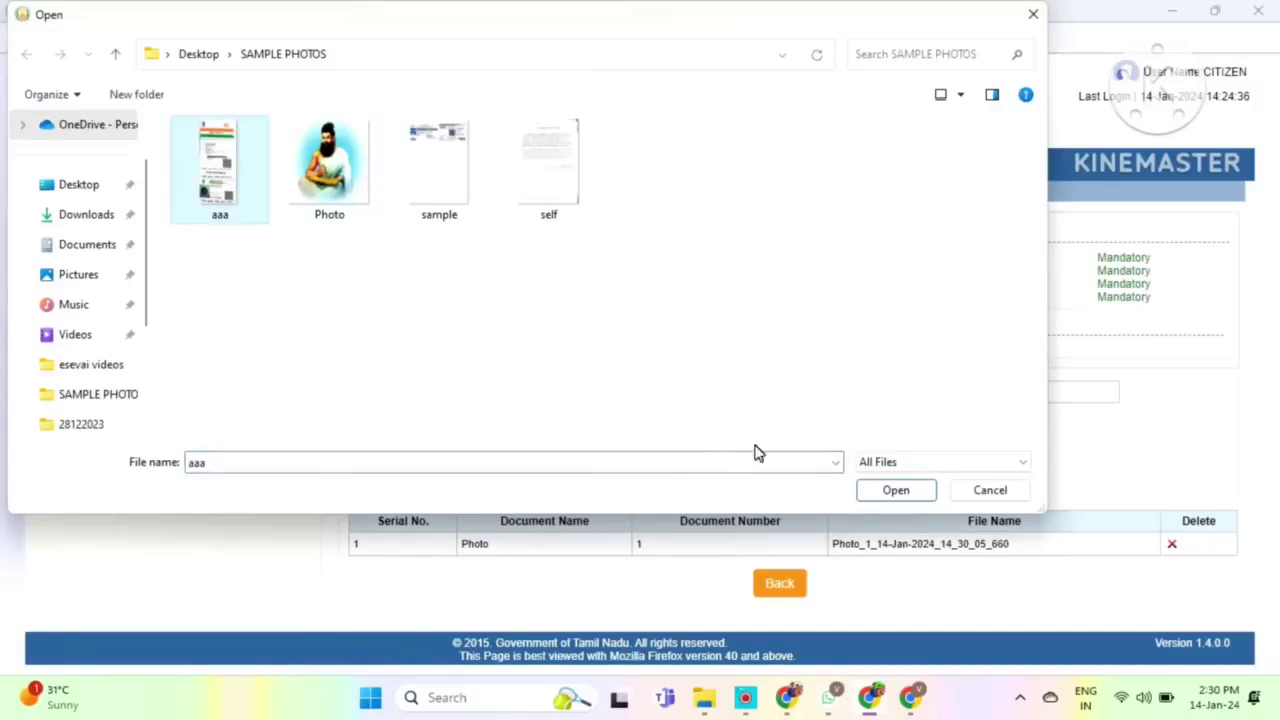
{"action": "left_click", "coordinate": [903, 496]}
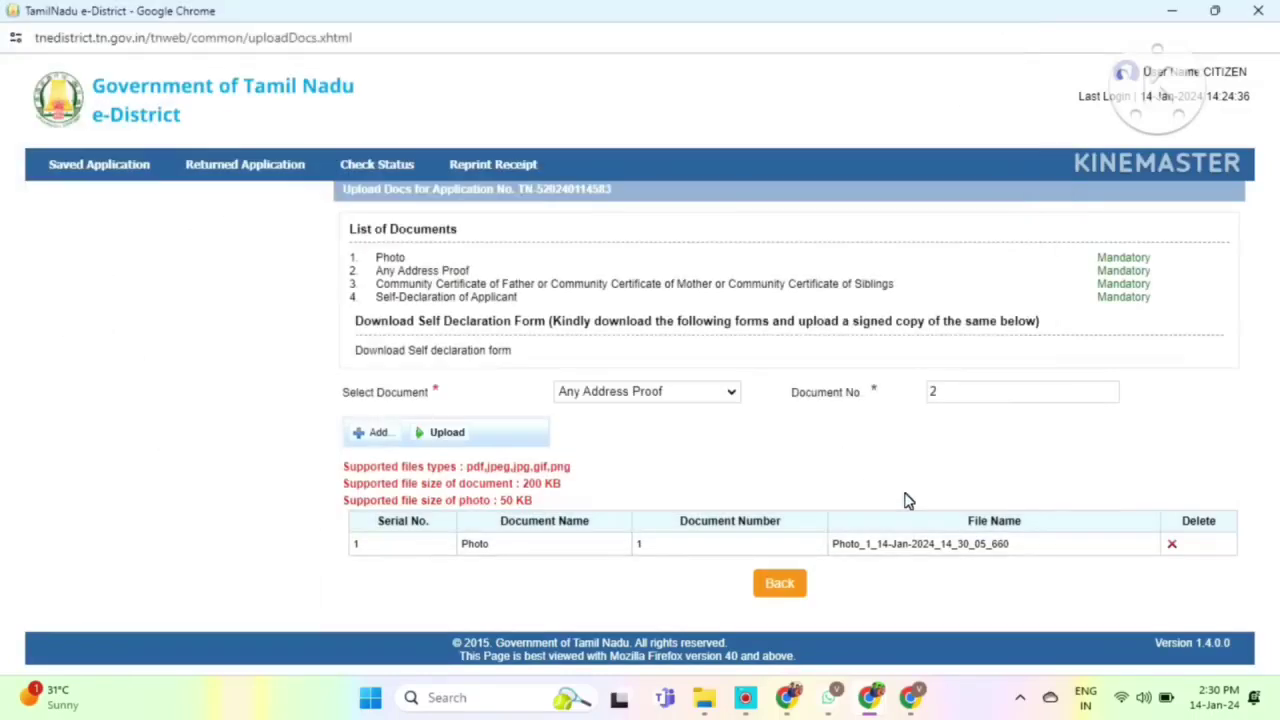
{"action": "left_click", "coordinate": [449, 441]}
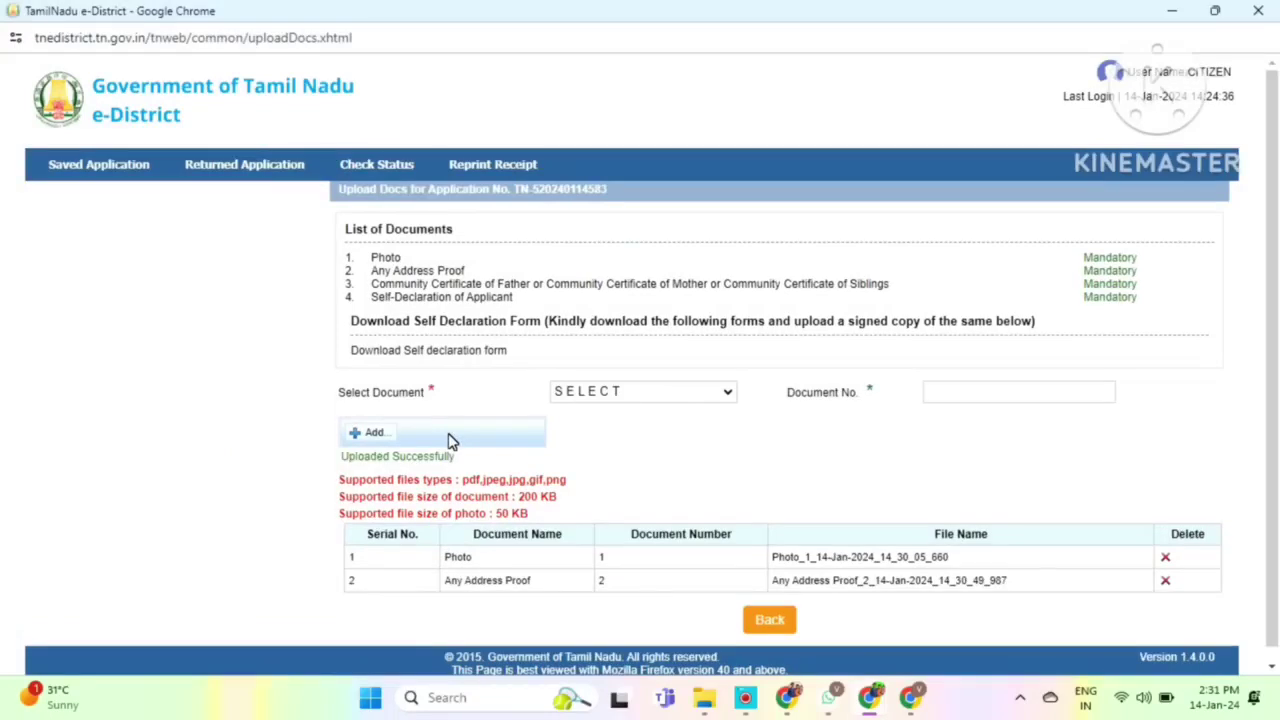
- Choose Community Certificate of Father/Mother/Siblings, number 3, attach the sample file and upload it
{"action": "left_click", "coordinate": [650, 405]}
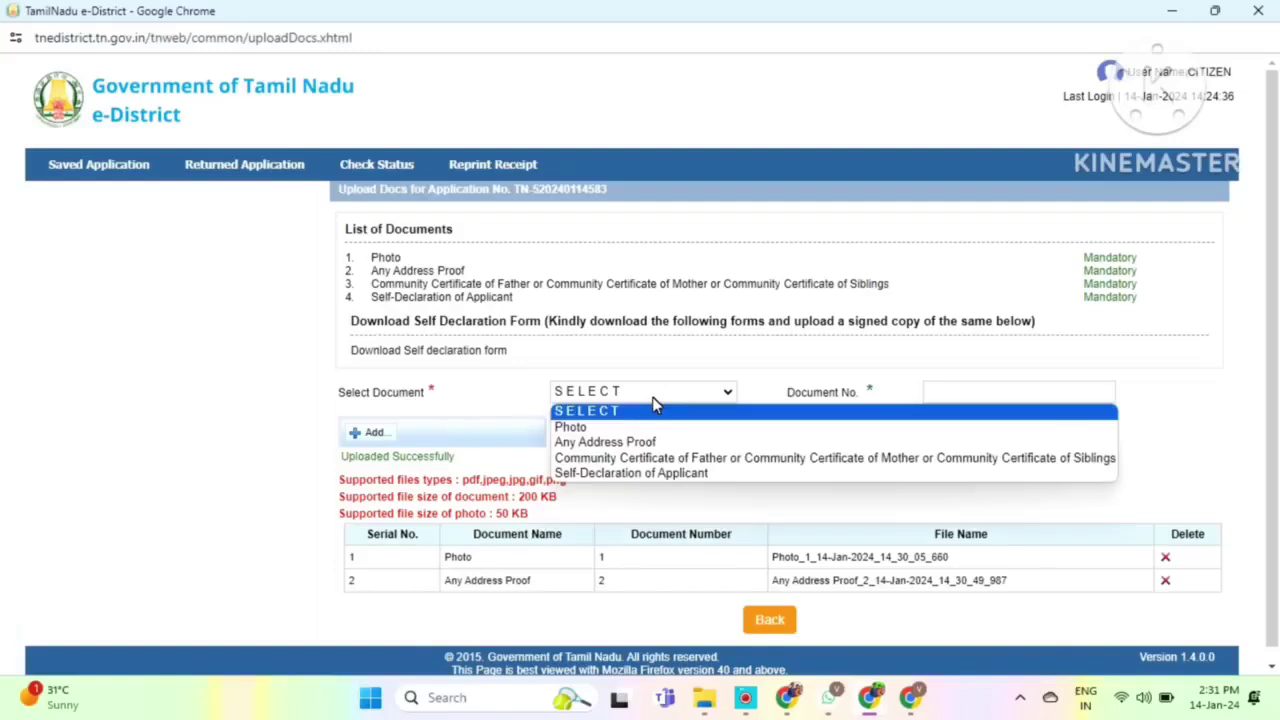
{"action": "left_click", "coordinate": [609, 460]}
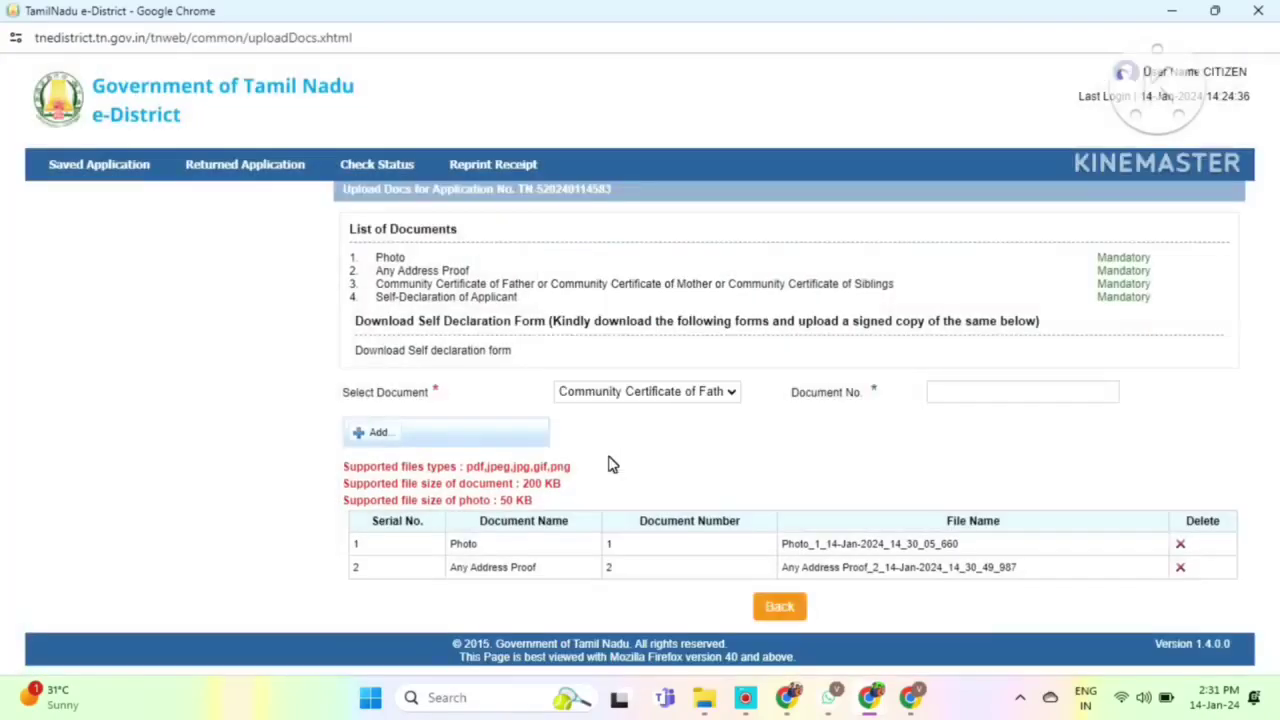
{"action": "left_click", "coordinate": [932, 396]}
{"action": "type", "text": "3"}
{"action": "left_click", "coordinate": [910, 457]}
{"action": "left_click_drag", "start_coordinate": [910, 285], "coordinate": [642, 284]}
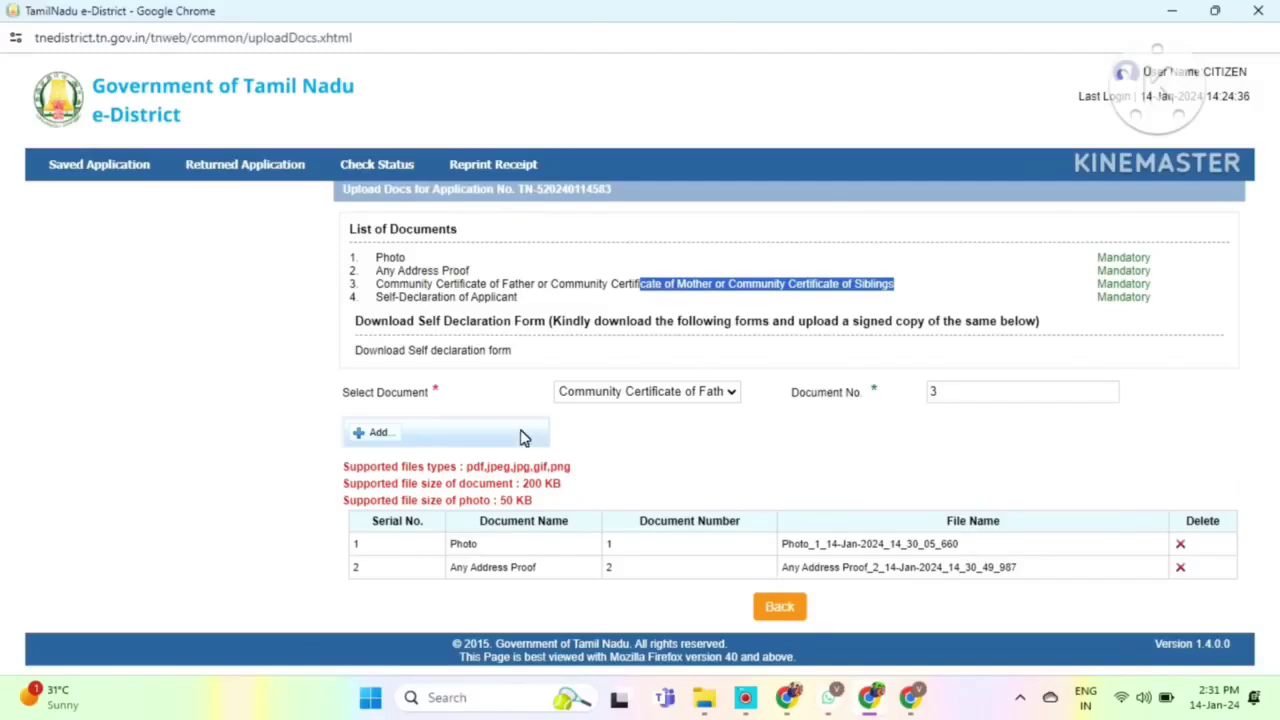
{"action": "left_click", "coordinate": [368, 433]}
{"action": "left_click", "coordinate": [437, 220]}
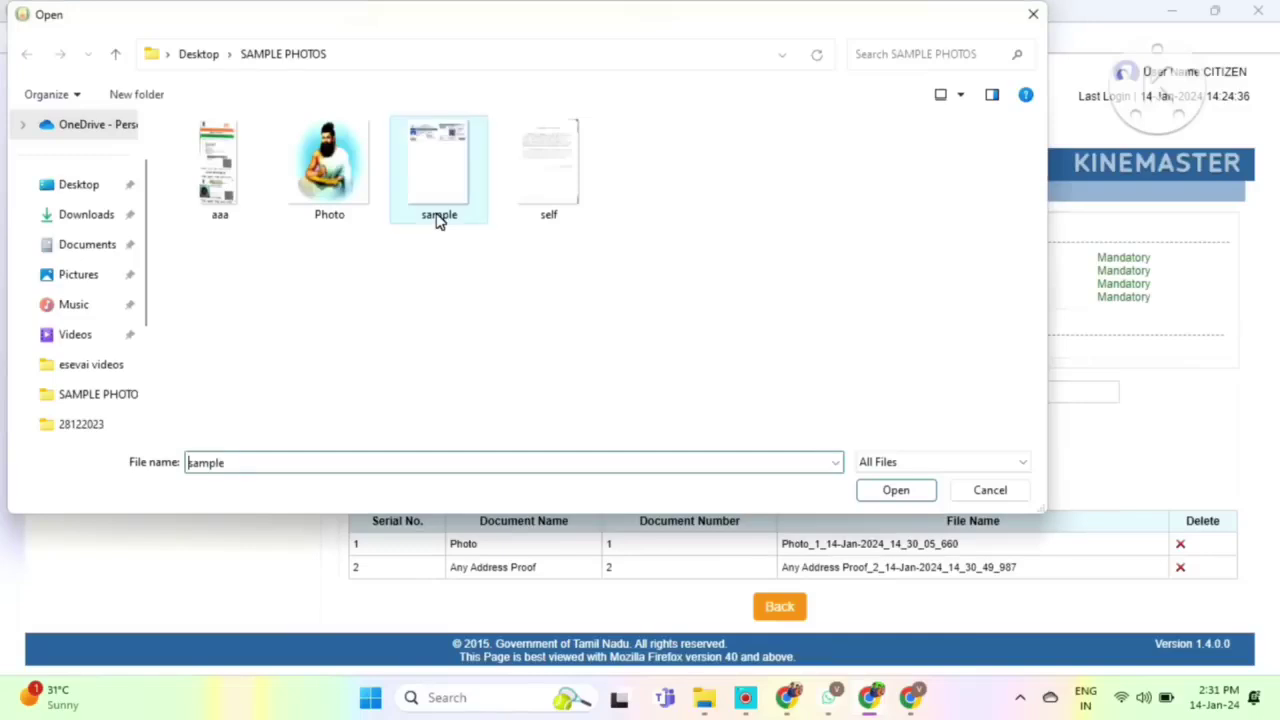
{"action": "left_click", "coordinate": [900, 492]}
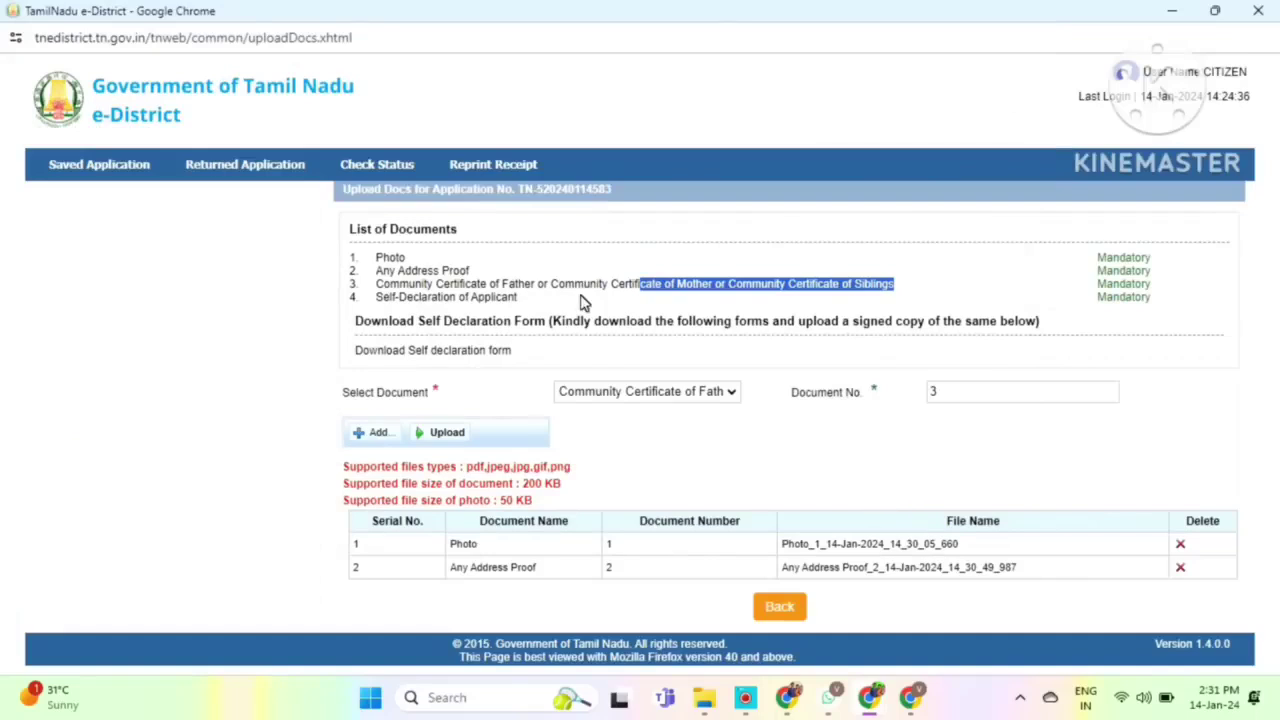
{"action": "left_click", "coordinate": [433, 438]}
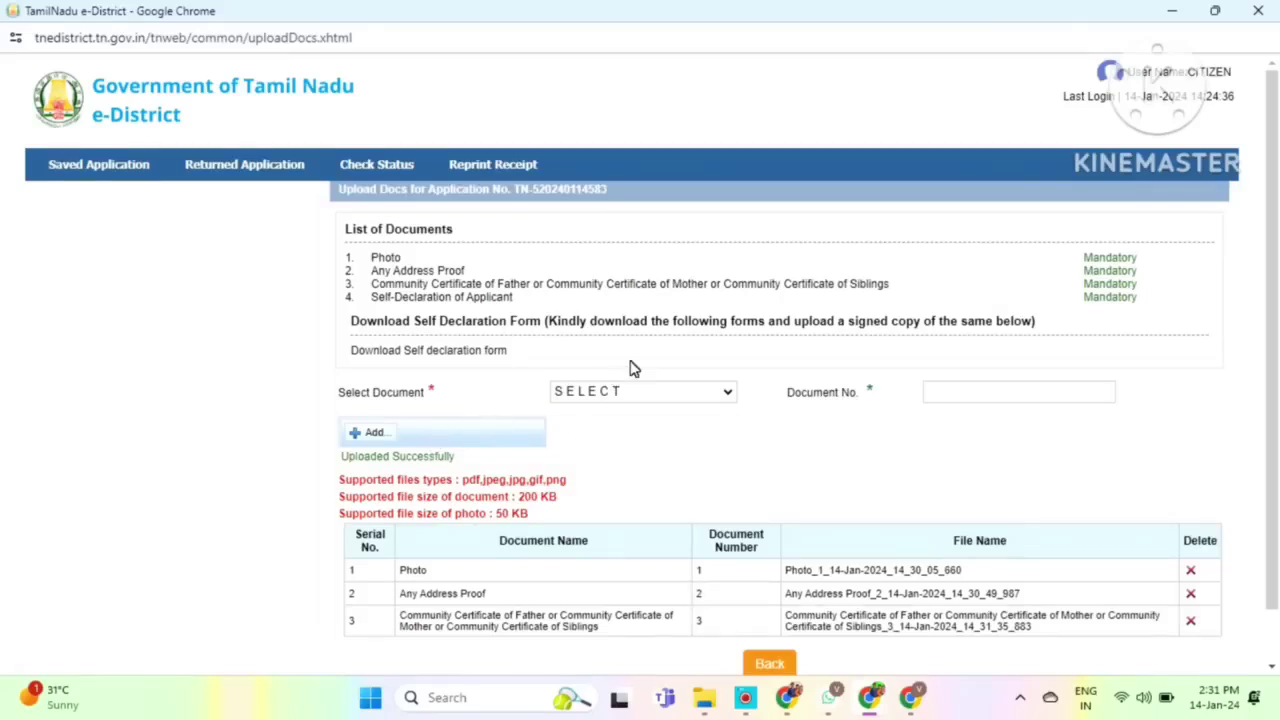
- Choose Self-Declaration of Applicant as the document type with document number 4
{"action": "left_click", "coordinate": [642, 394]}
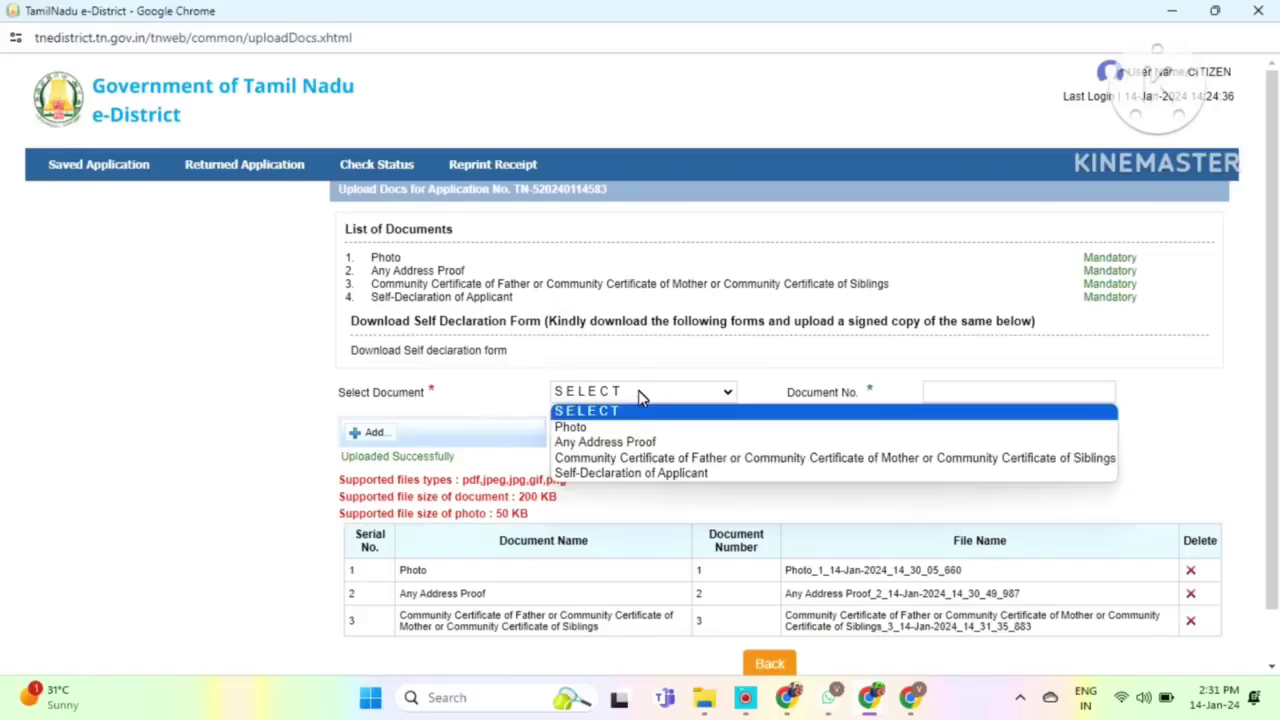
{"action": "left_click", "coordinate": [618, 473]}
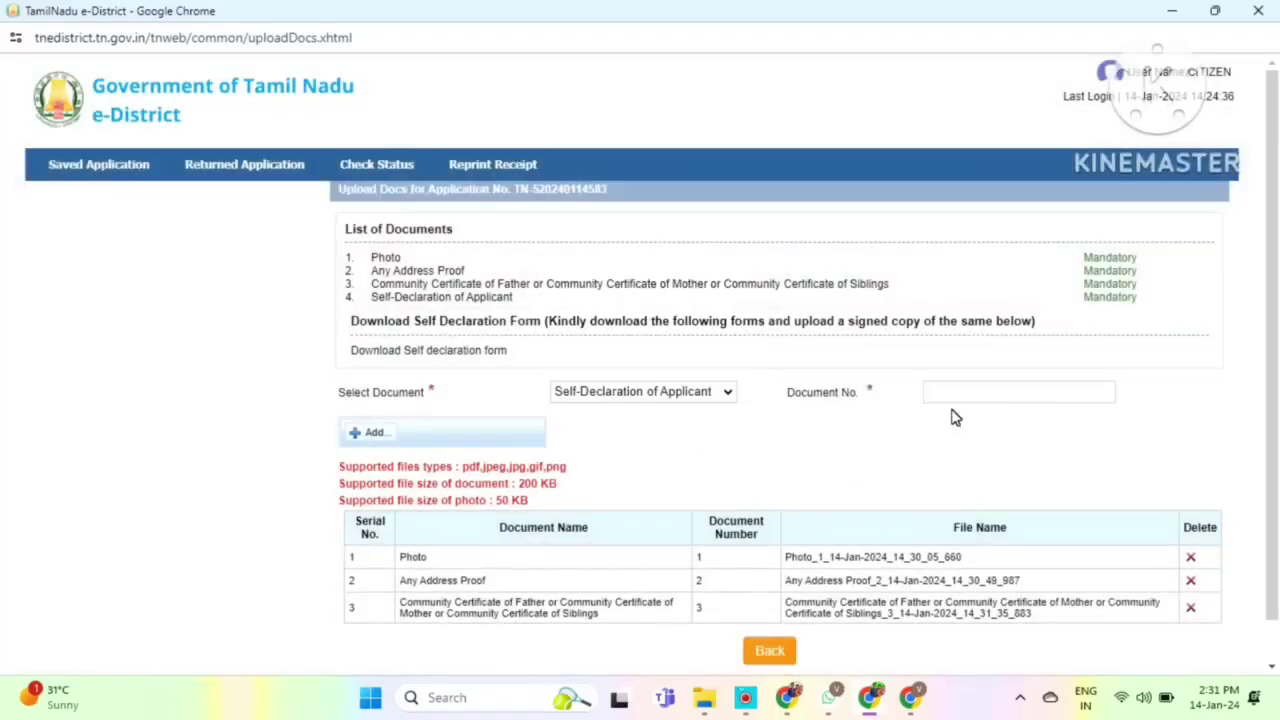
{"action": "left_click", "coordinate": [980, 392]}
{"action": "type", "text": "4"}
{"action": "left_click", "coordinate": [920, 453]}
- Upload the self file as the self-declaration, then proceed to Make Payment
{"action": "left_click", "coordinate": [366, 434]}
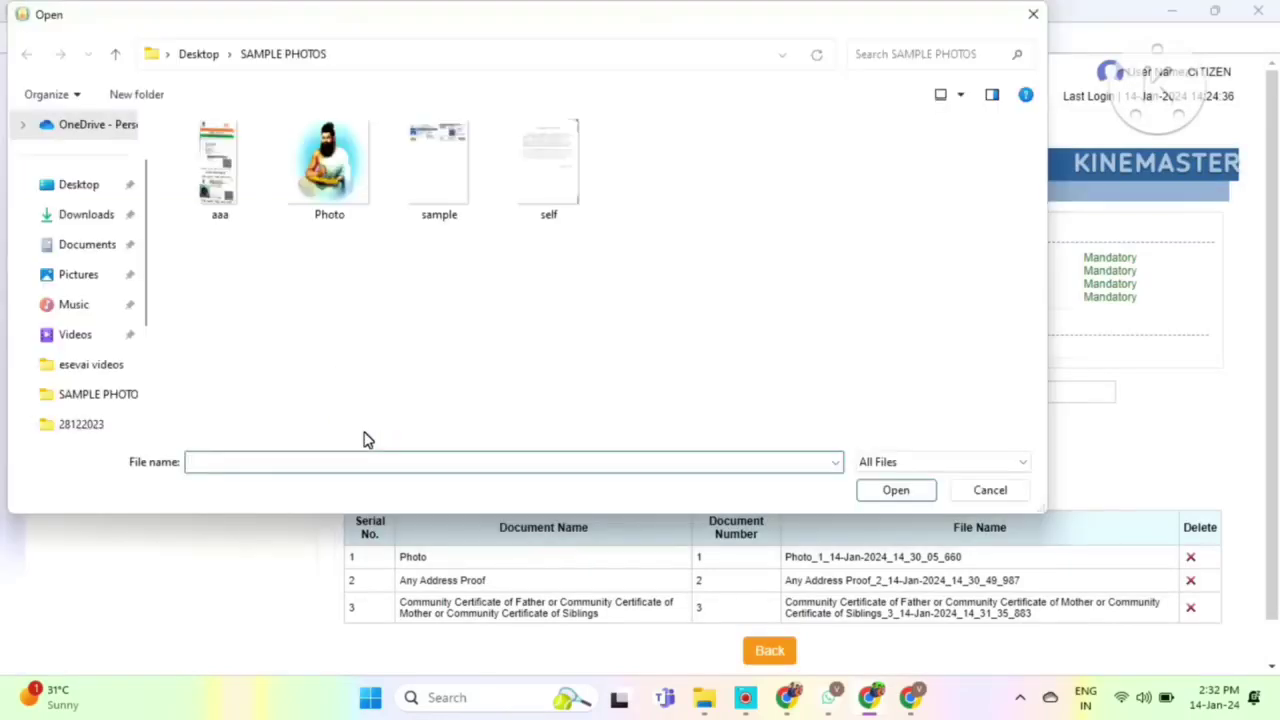
{"action": "left_click", "coordinate": [546, 160]}
{"action": "left_click", "coordinate": [893, 490]}
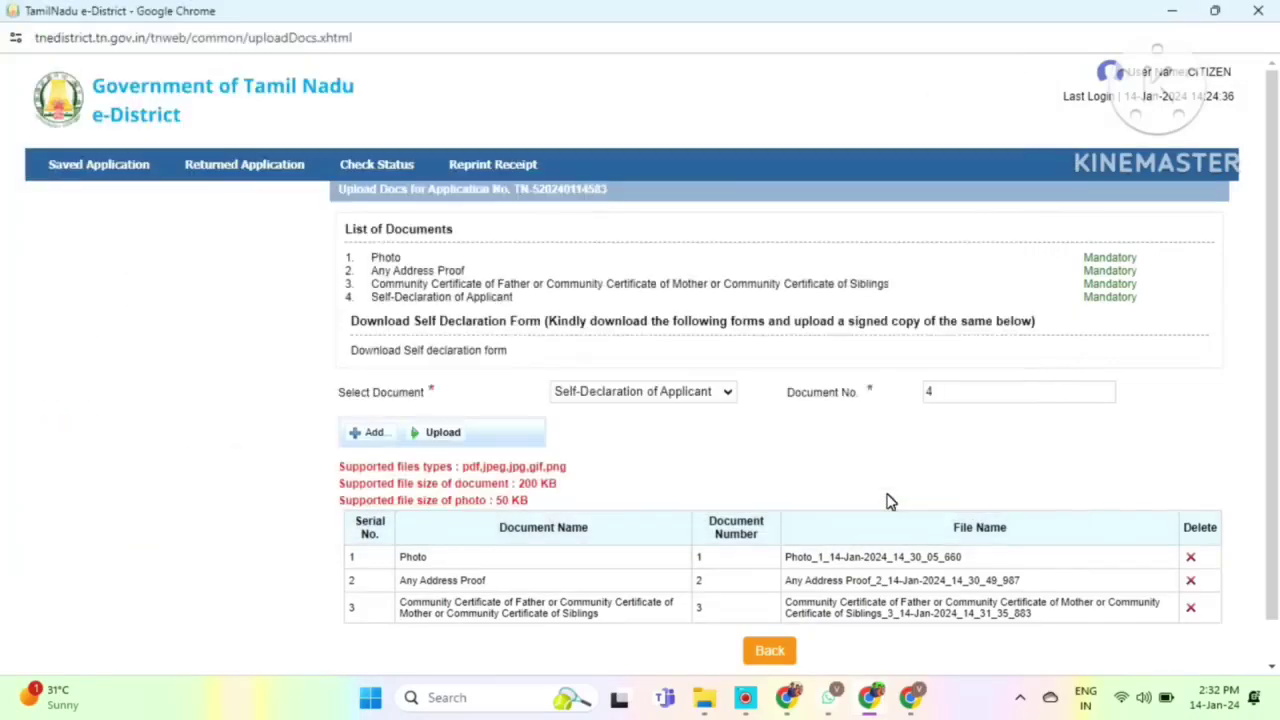
{"action": "left_click", "coordinate": [441, 434]}
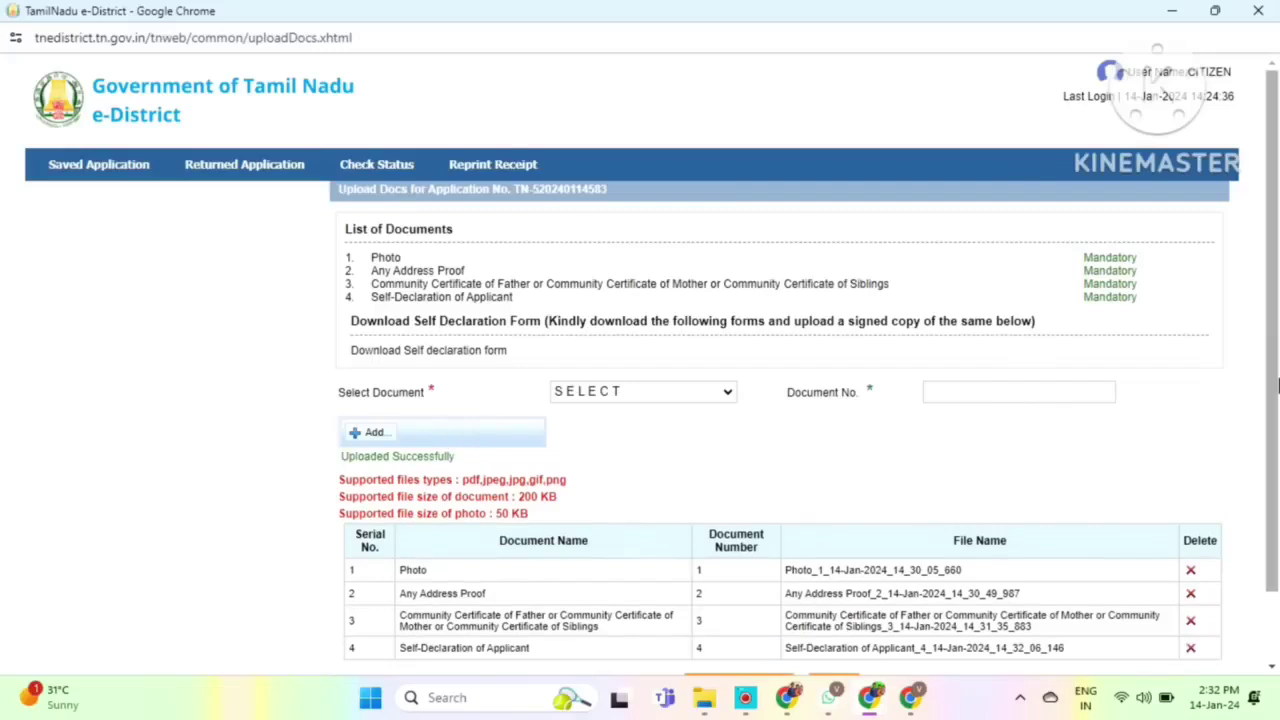
{"action": "scroll", "coordinate": [1258, 380], "scroll_direction": "down", "scroll_amount": 2}
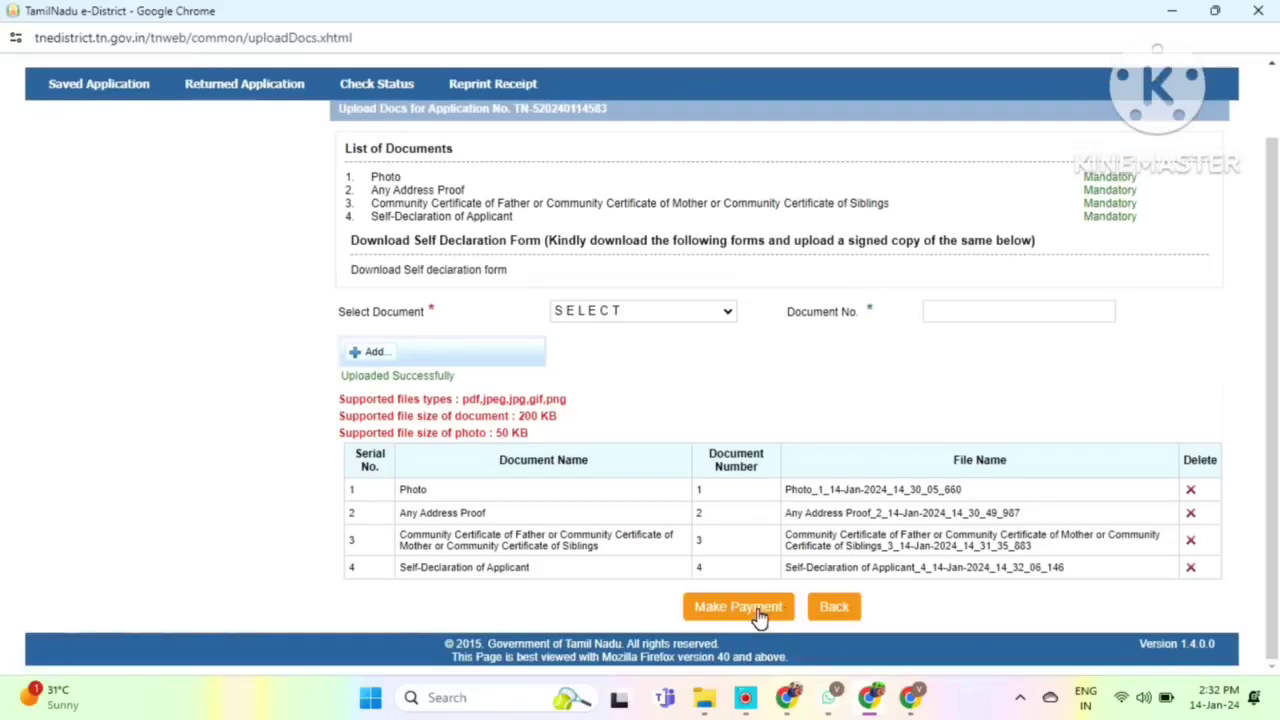
{"action": "left_click", "coordinate": [756, 614]}
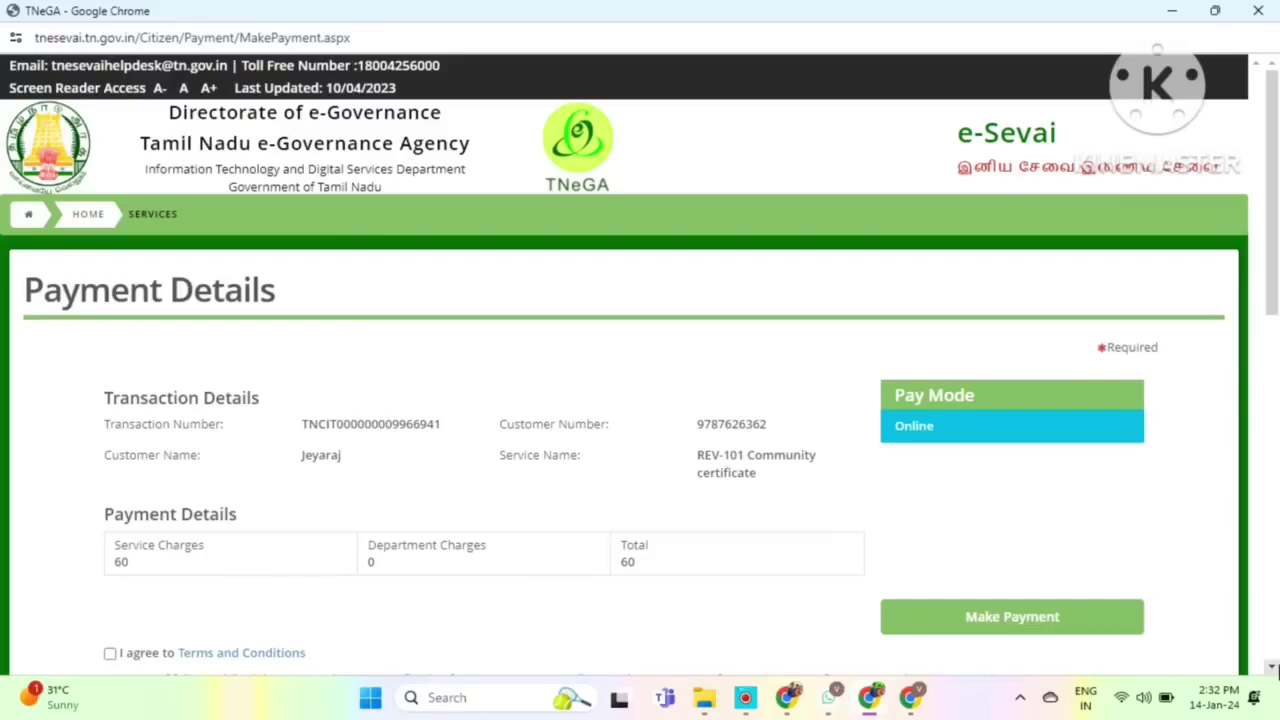
- Agree to the Terms and Conditions and start the ₹60 payment on BillDesk
{"action": "scroll", "coordinate": [1273, 270], "scroll_direction": "down", "scroll_amount": 2}
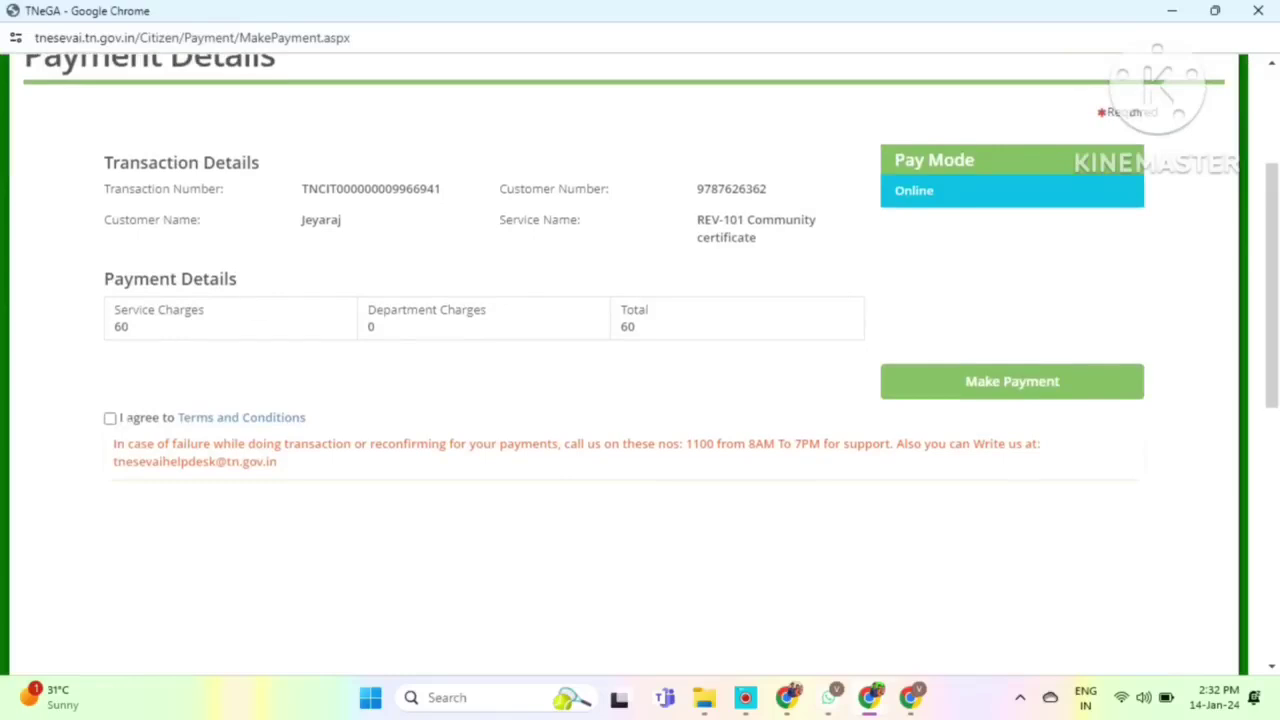
{"action": "left_click", "coordinate": [110, 418]}
{"action": "left_click", "coordinate": [1013, 385]}
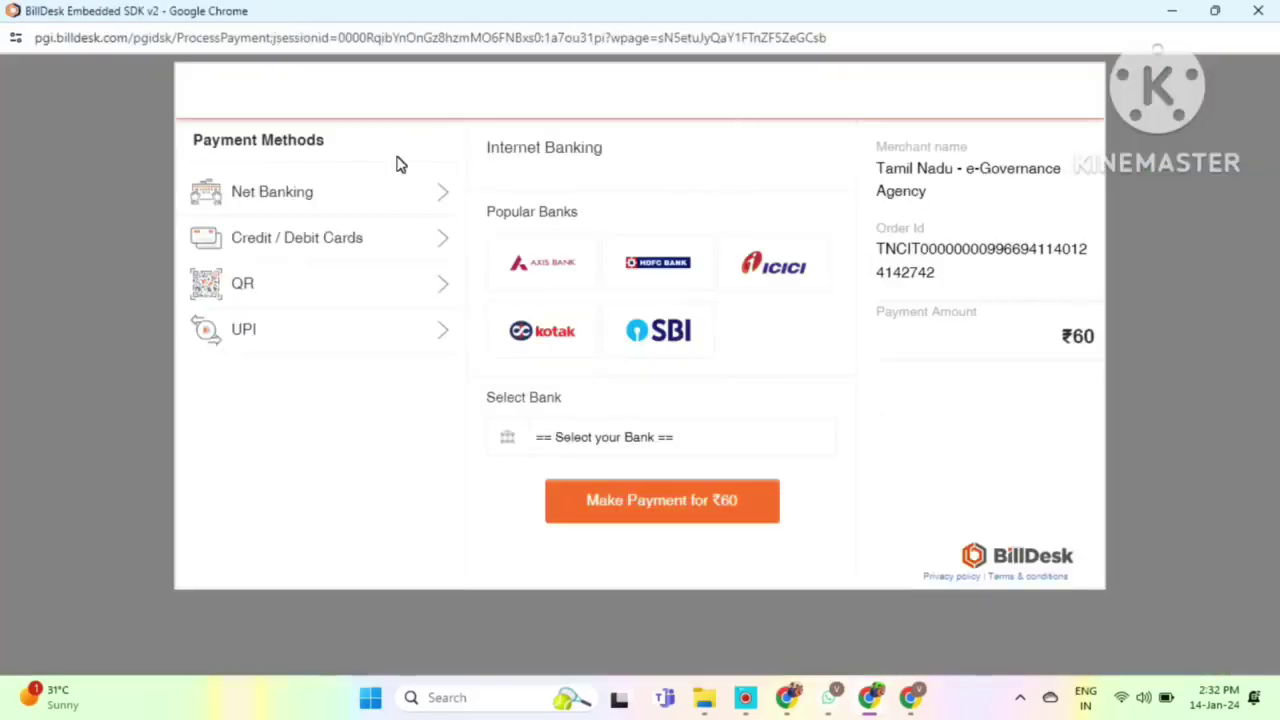
- View the Credit/Debit Card, QR and UPI payment options, then leave the BillDesk window
{"action": "left_click", "coordinate": [327, 250]}
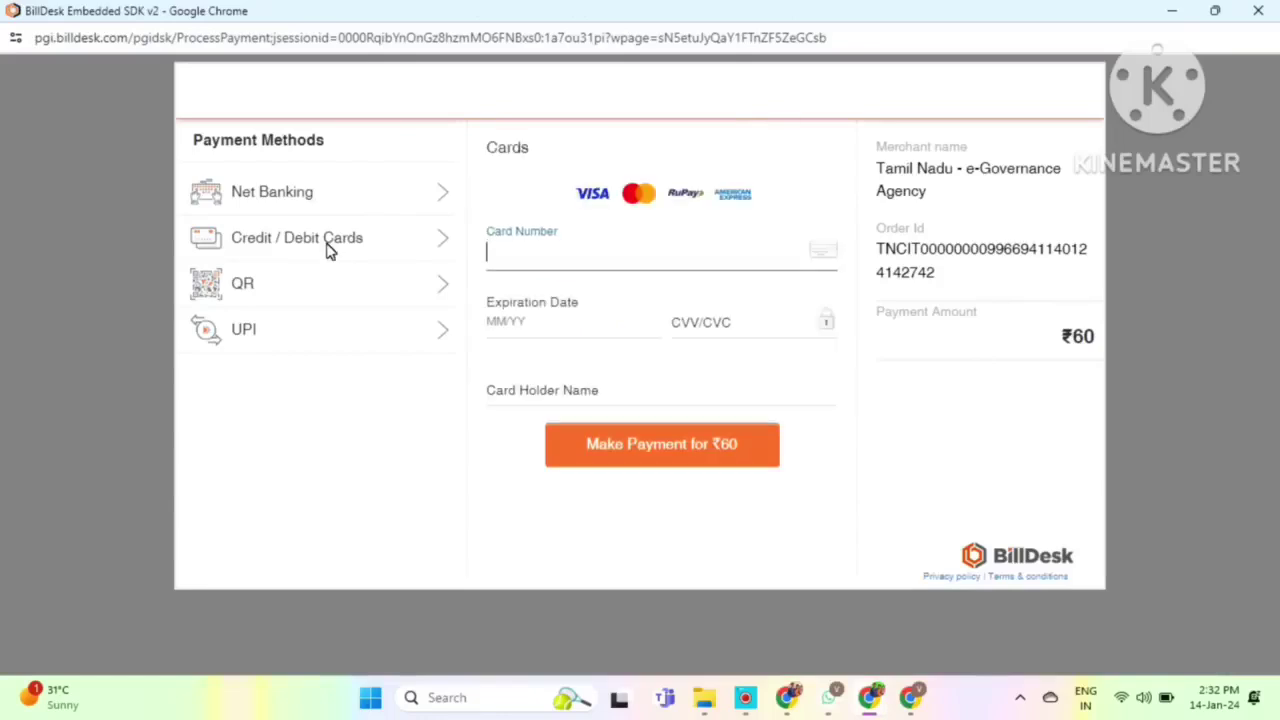
{"action": "left_click", "coordinate": [306, 295]}
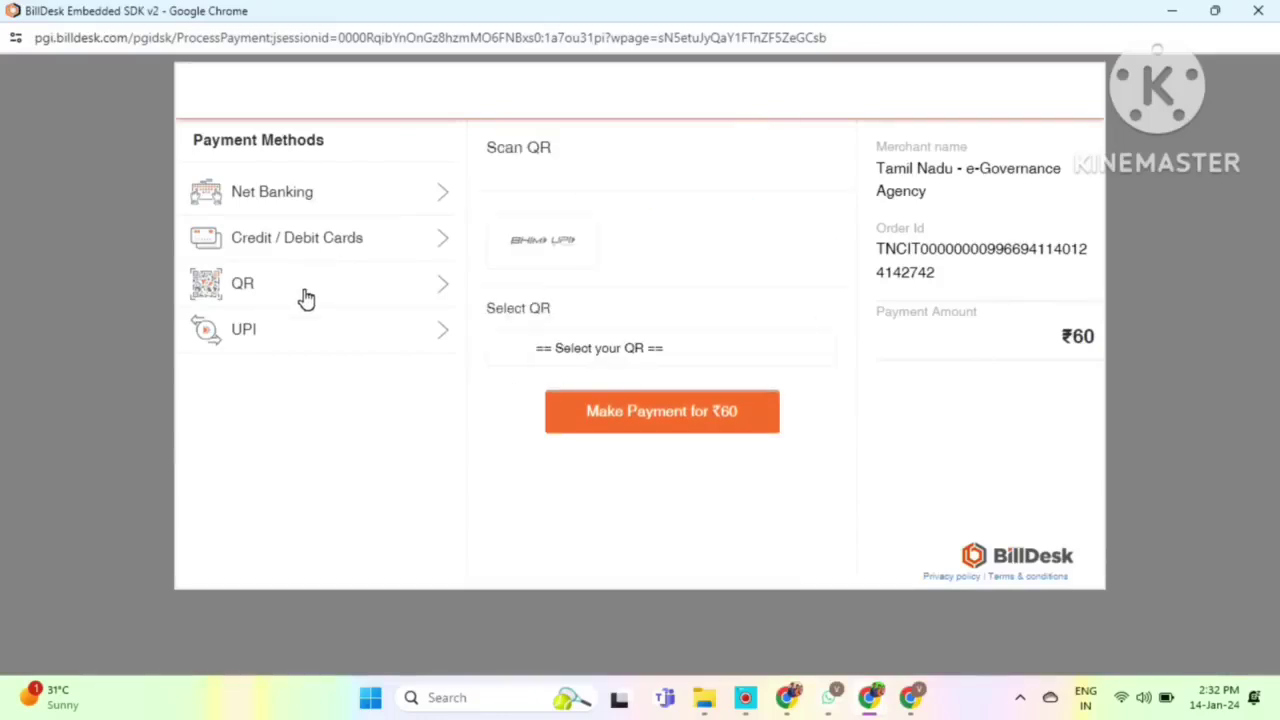
{"action": "left_click", "coordinate": [333, 348]}
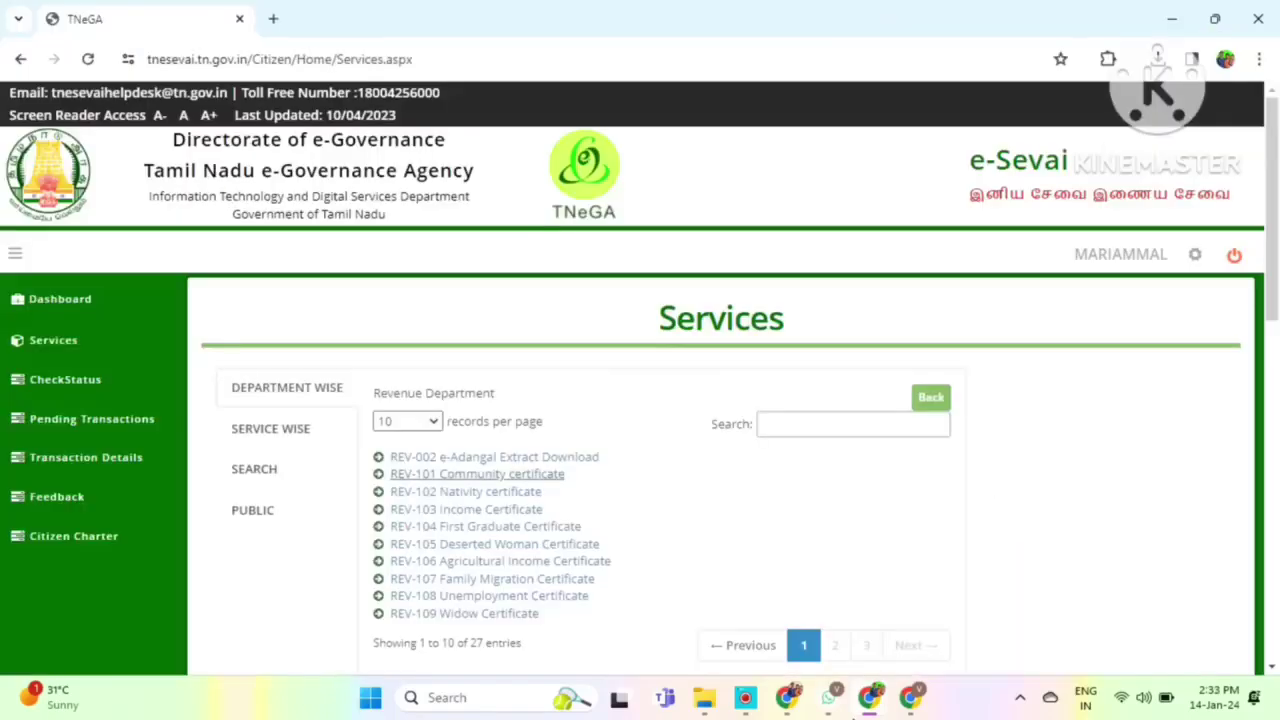
{"action": "left_click", "coordinate": [745, 697]}
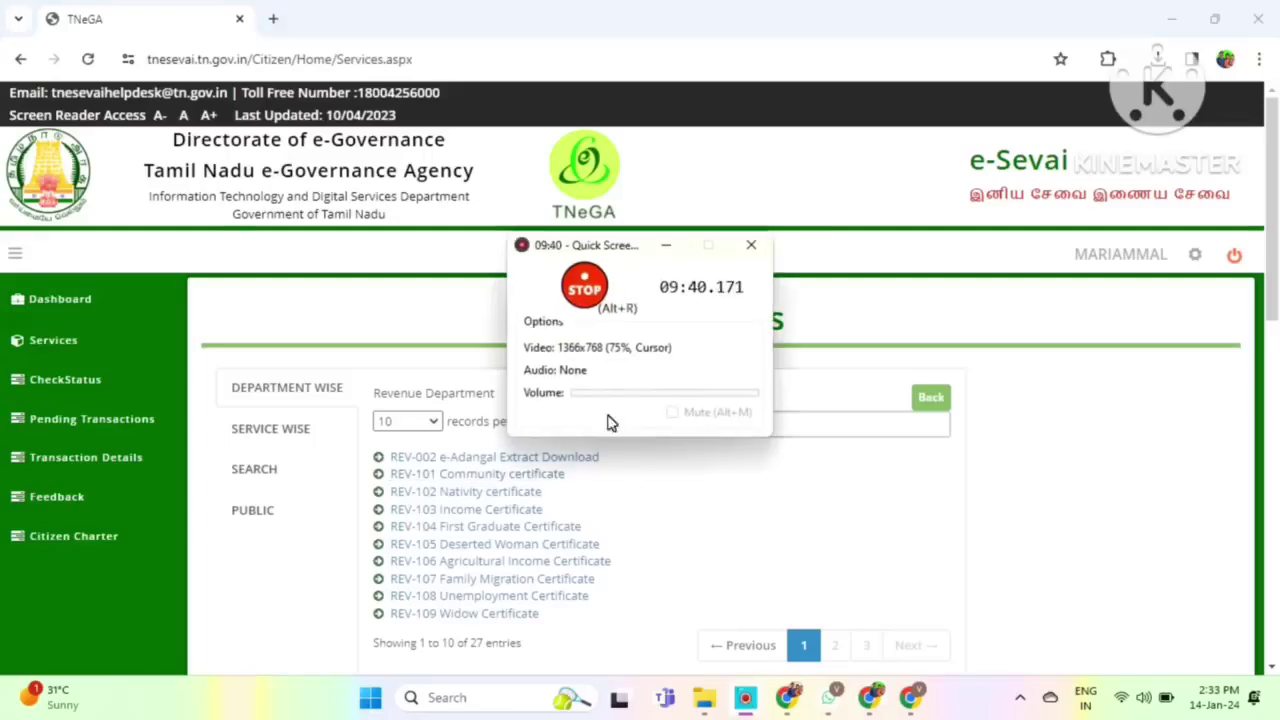